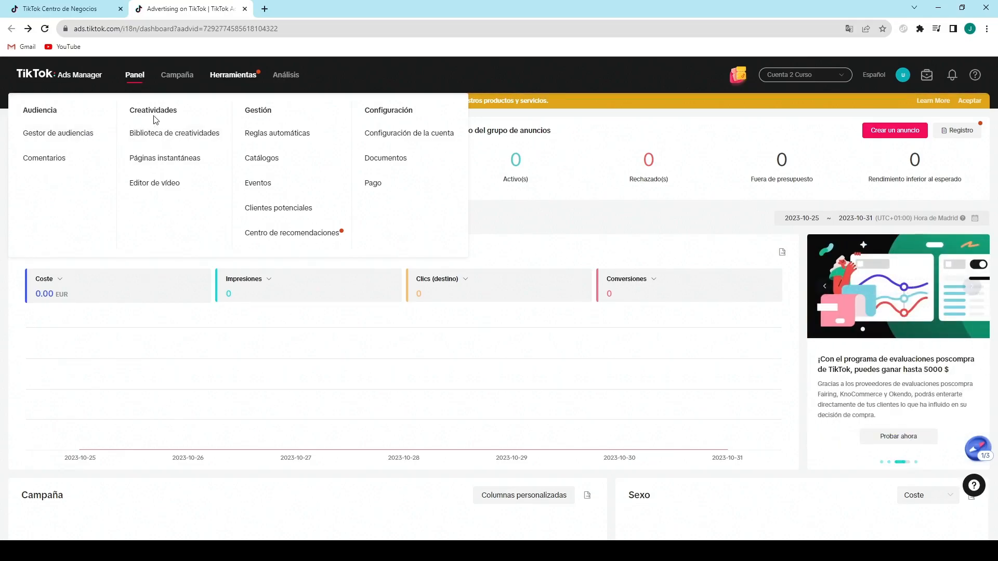
Step: Open the draft campaign Producto A 1 from the campaign list for editing and continue to its ad group settings
{"action": "left_click", "coordinate": [183, 79]}
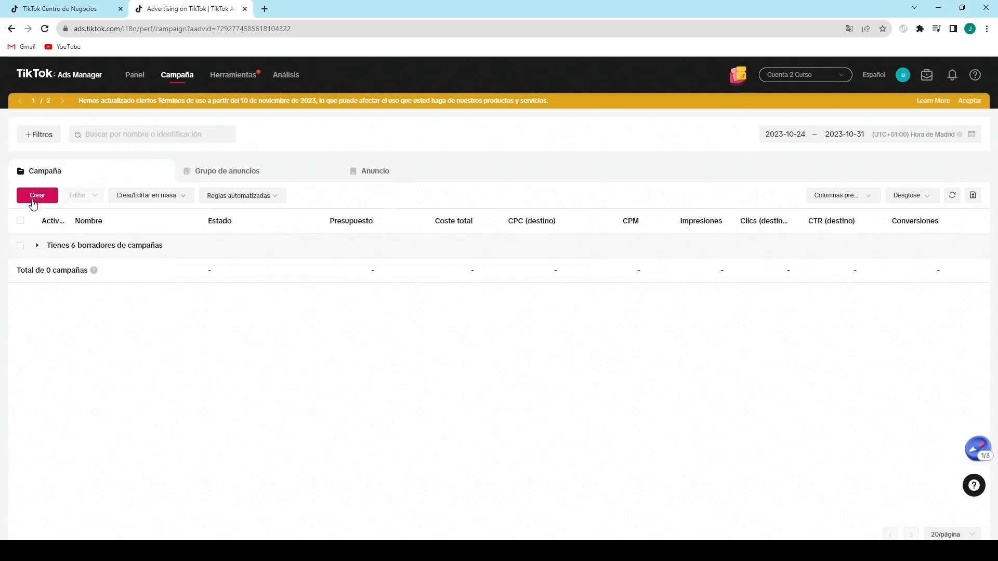
{"action": "left_click", "coordinate": [105, 245]}
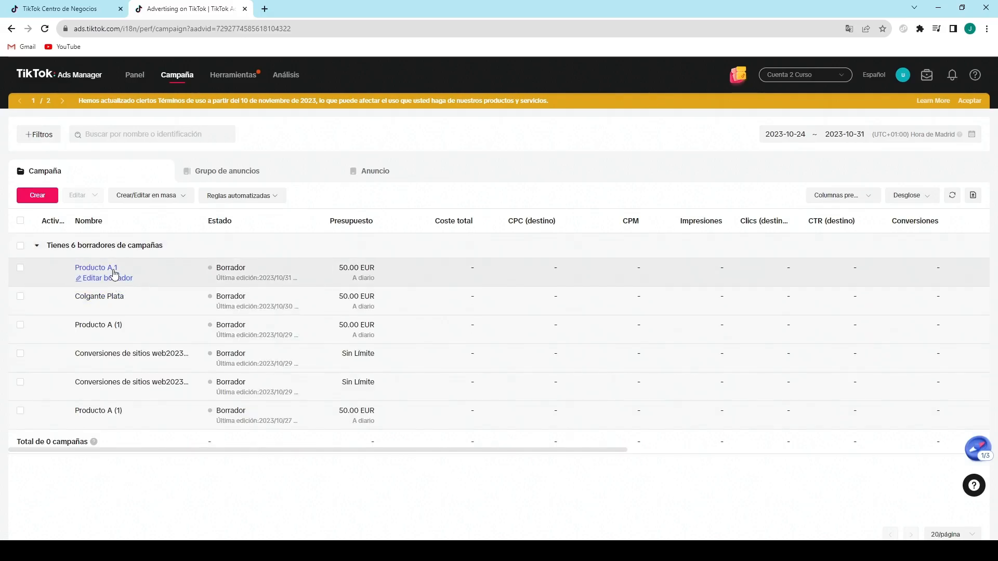
{"action": "left_click", "coordinate": [102, 279]}
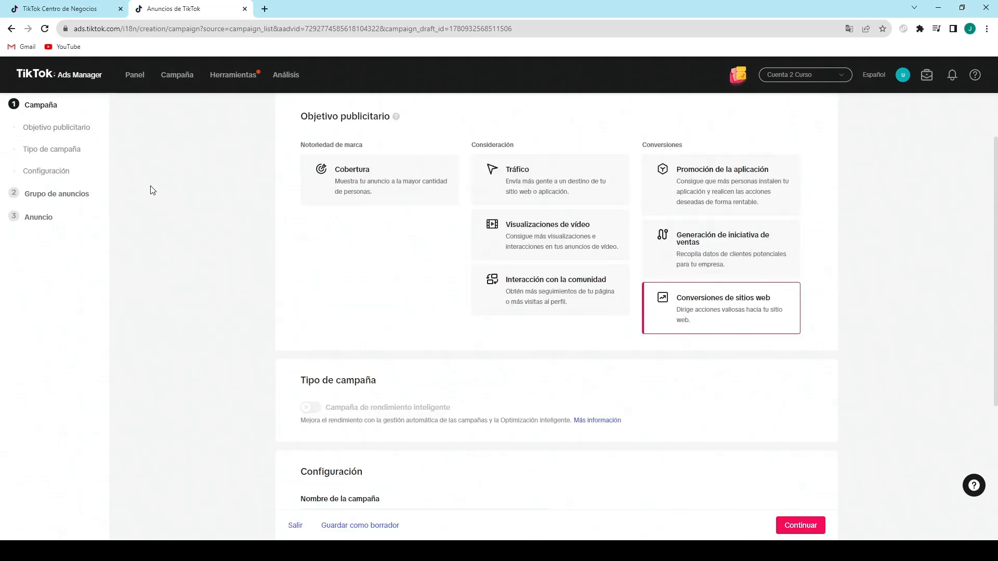
{"action": "scroll", "coordinate": [747, 435], "scroll_direction": "down", "scroll_amount": 4}
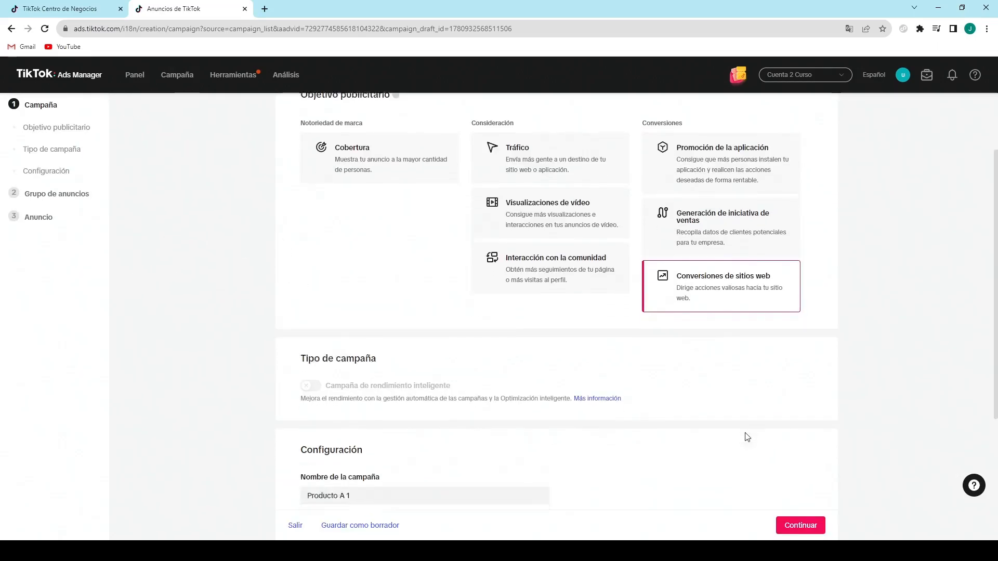
{"action": "left_click", "coordinate": [791, 518]}
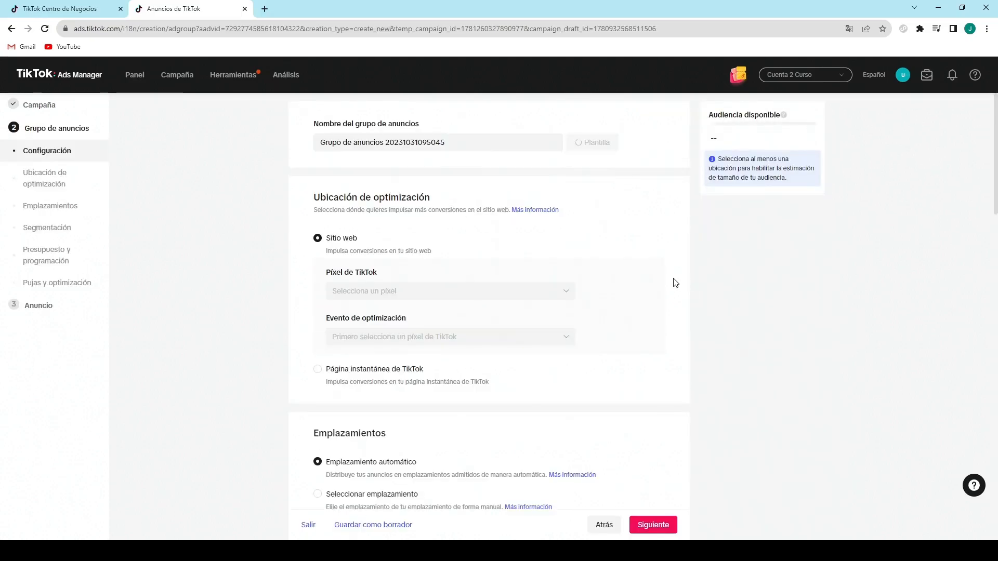
Step: Look through the countries offered for the Ubicación setting in the ad group's Segmentación section
{"action": "scroll", "coordinate": [603, 265], "scroll_direction": "down", "scroll_amount": 10}
{"action": "scroll", "coordinate": [604, 300], "scroll_direction": "down", "scroll_amount": 4}
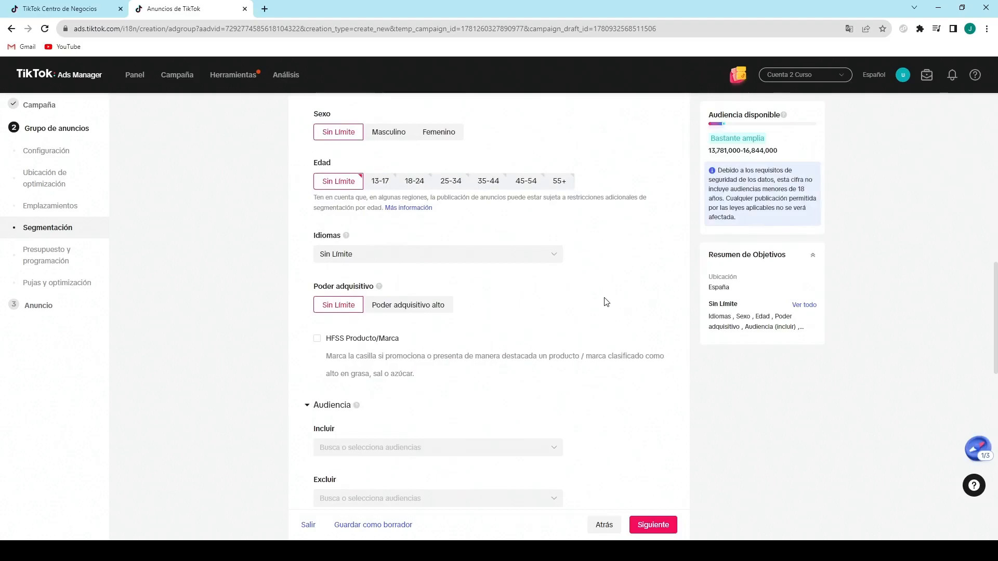
{"action": "scroll", "coordinate": [430, 314], "scroll_direction": "up", "scroll_amount": 3}
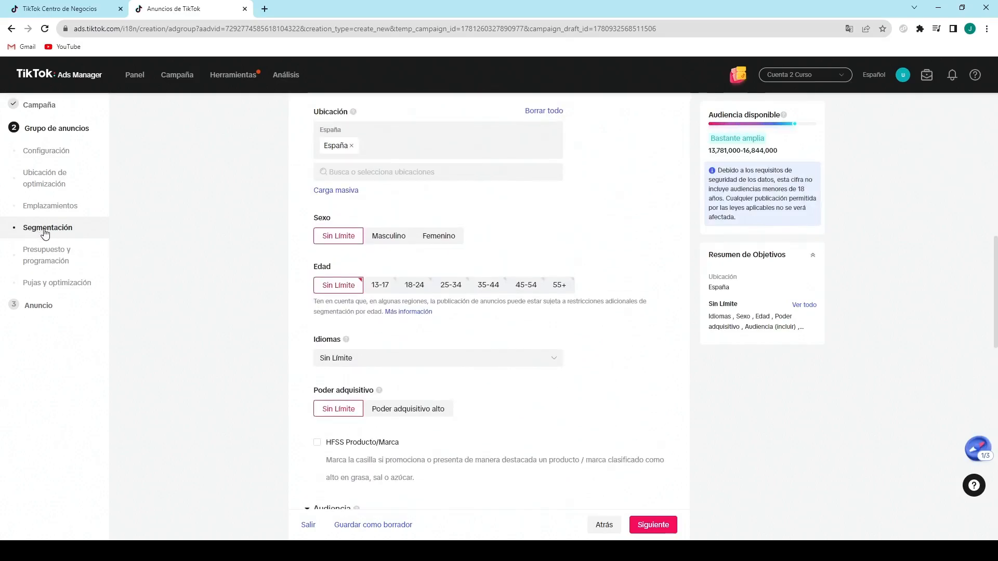
{"action": "scroll", "coordinate": [343, 254], "scroll_direction": "up", "scroll_amount": 4}
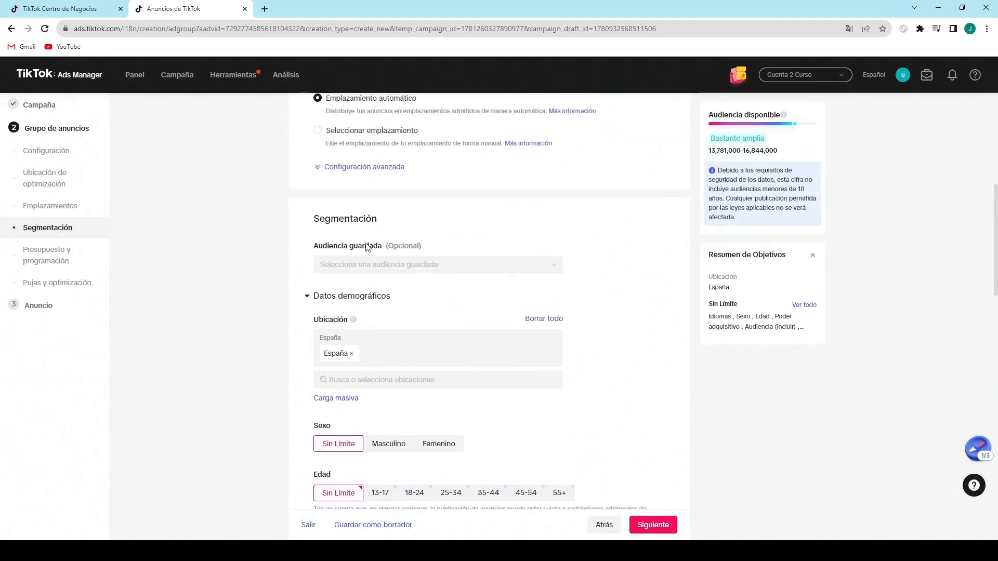
{"action": "scroll", "coordinate": [437, 263], "scroll_direction": "down", "scroll_amount": 1}
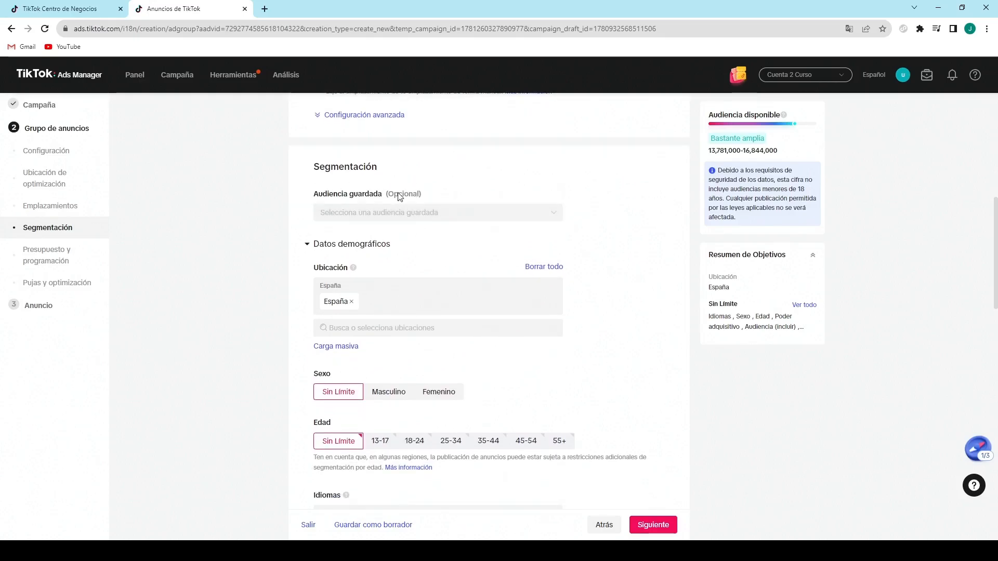
{"action": "scroll", "coordinate": [462, 270], "scroll_direction": "down", "scroll_amount": 2}
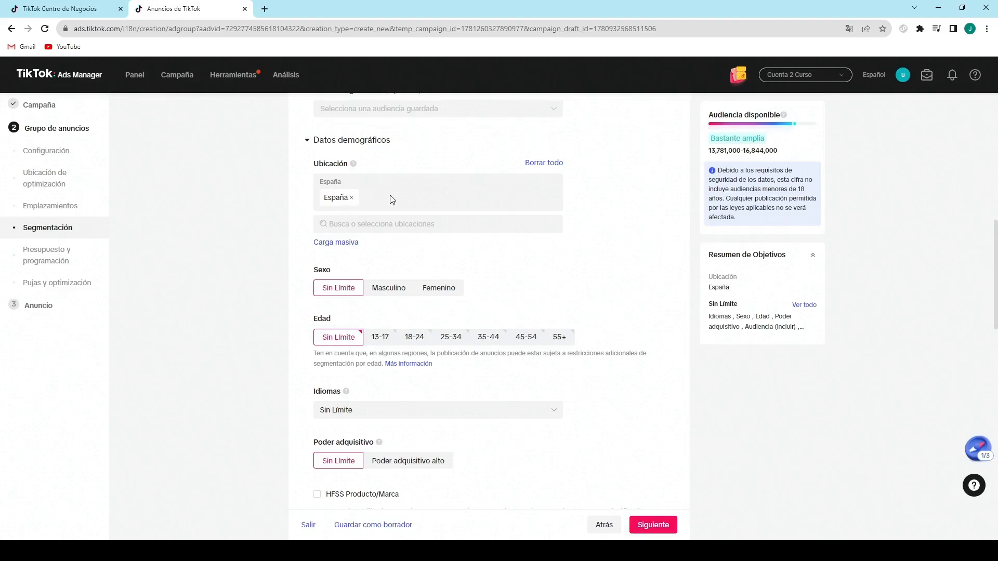
{"action": "left_click", "coordinate": [398, 224]}
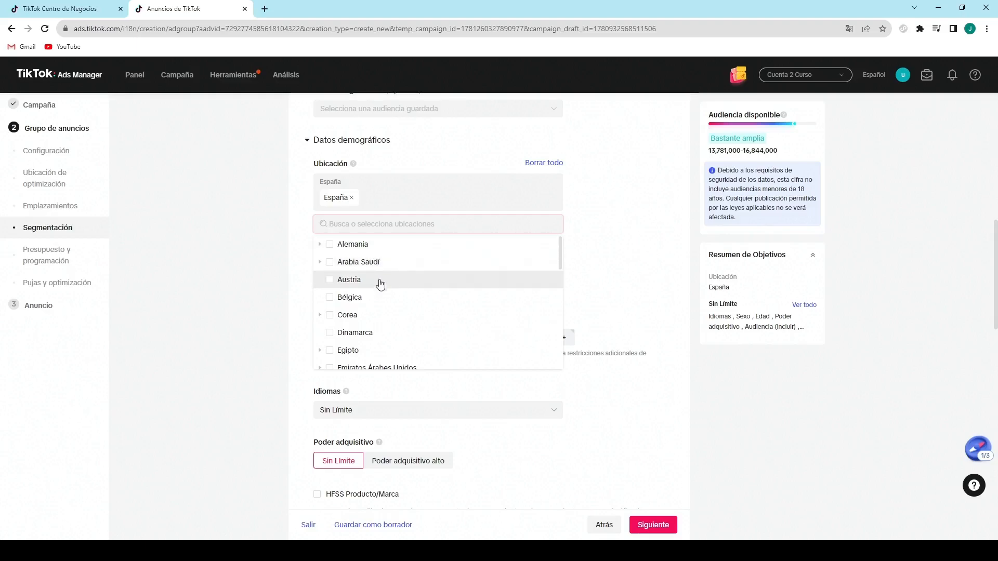
{"action": "scroll", "coordinate": [372, 251], "scroll_direction": "down", "scroll_amount": 1}
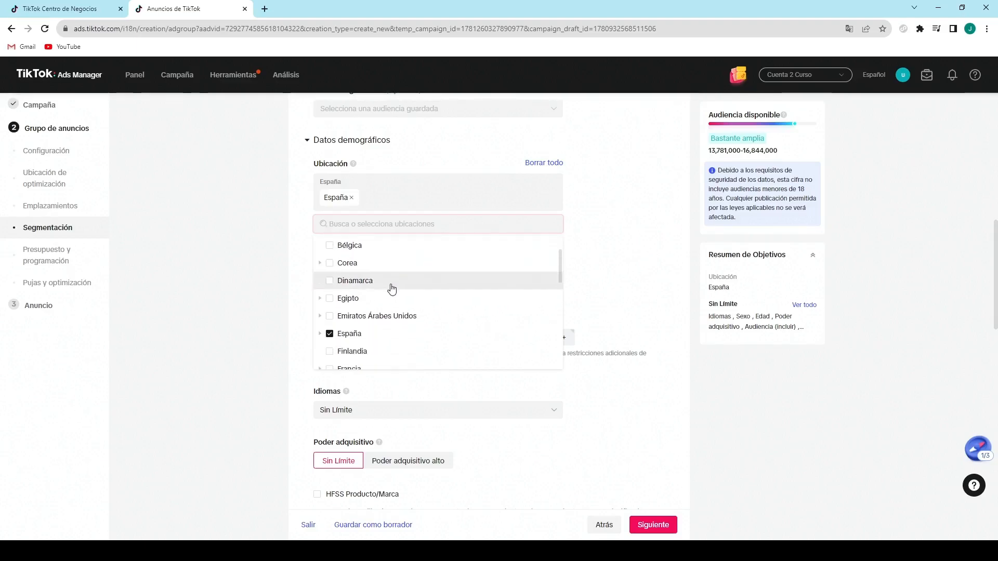
{"action": "scroll", "coordinate": [389, 313], "scroll_direction": "down", "scroll_amount": 2}
{"action": "scroll", "coordinate": [388, 313], "scroll_direction": "down", "scroll_amount": 3}
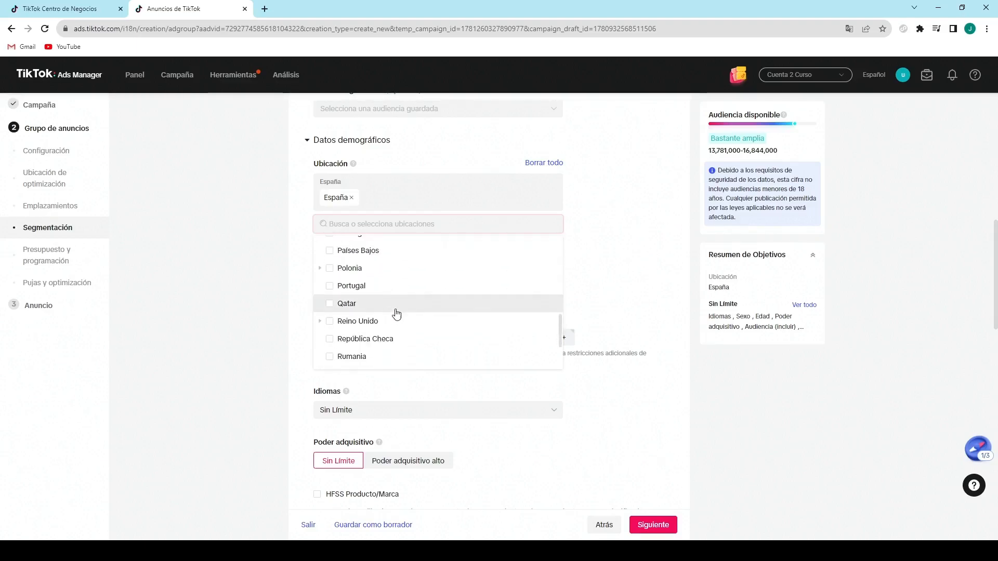
{"action": "left_click", "coordinate": [632, 272]}
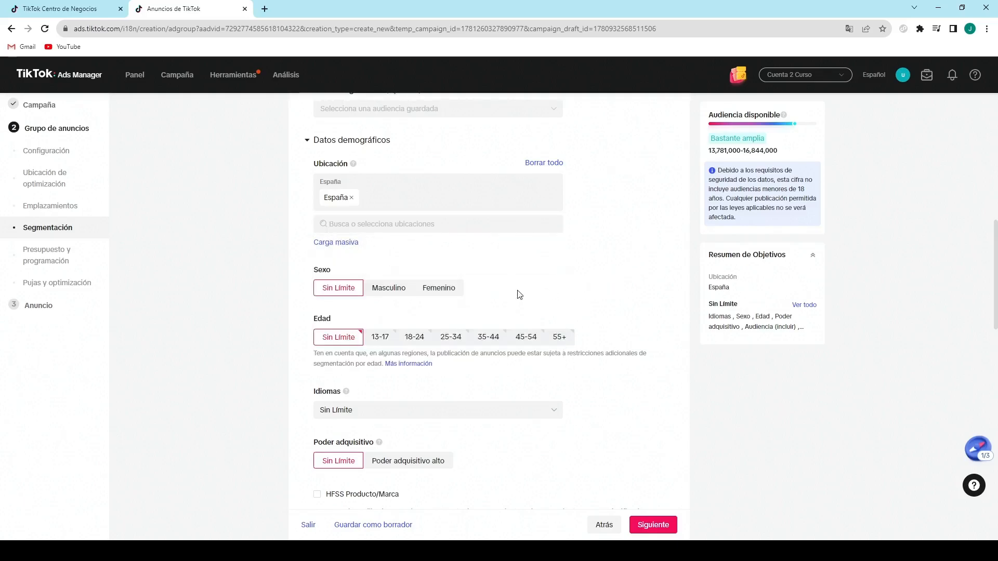
Step: Try the Masculino and Femenino options for Sexo, and restore Sin Límite
{"action": "left_click", "coordinate": [399, 290]}
{"action": "left_click", "coordinate": [446, 292]}
{"action": "left_click", "coordinate": [347, 289]}
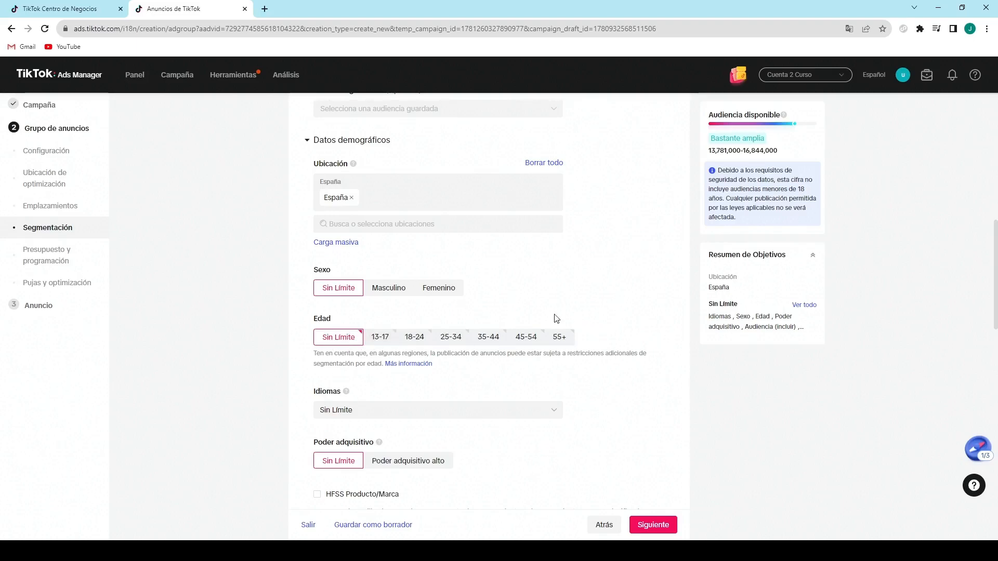
Step: Try the 13-17 and 35-44 age ranges for Edad, and restore Sin Límite
{"action": "left_click", "coordinate": [379, 339]}
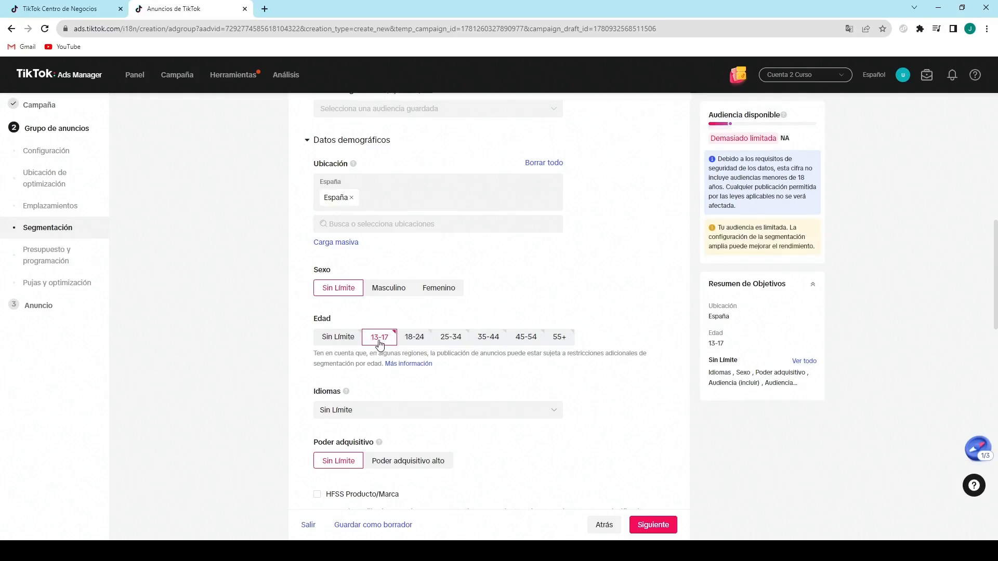
{"action": "left_click", "coordinate": [488, 337]}
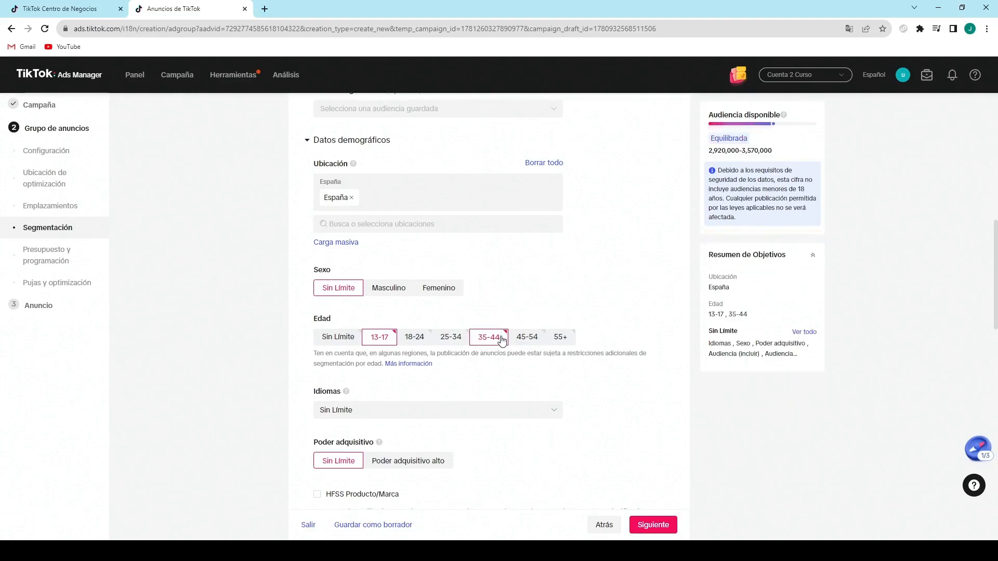
{"action": "left_click", "coordinate": [498, 338]}
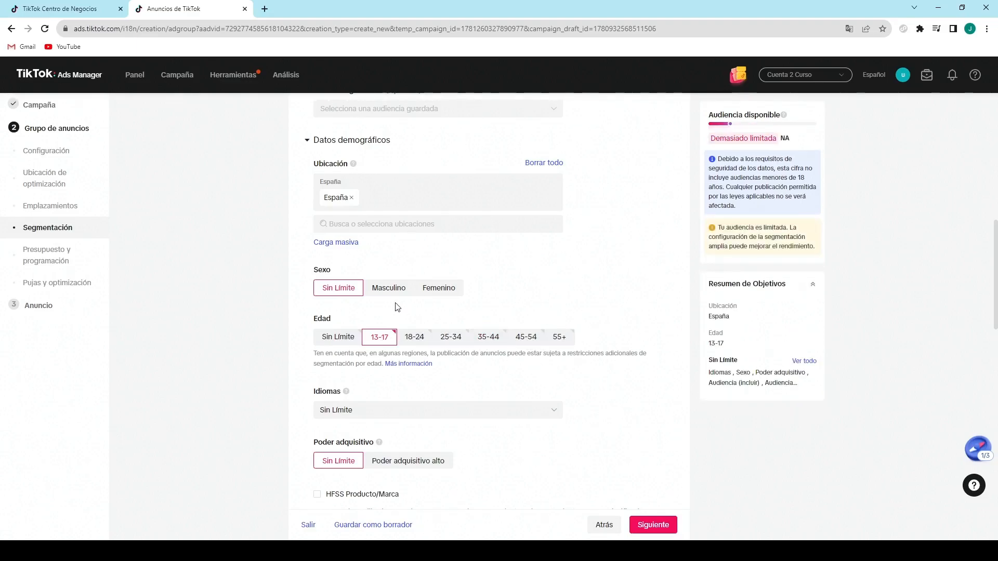
{"action": "left_click", "coordinate": [348, 338]}
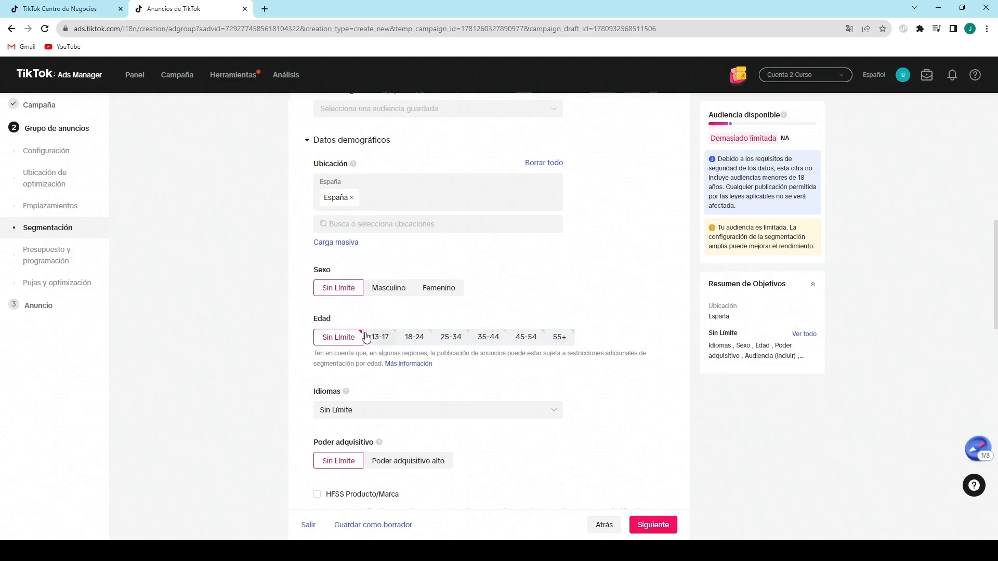
Step: View the languages offered for the Idiomas targeting setting without choosing one
{"action": "scroll", "coordinate": [528, 398], "scroll_direction": "down", "scroll_amount": 2}
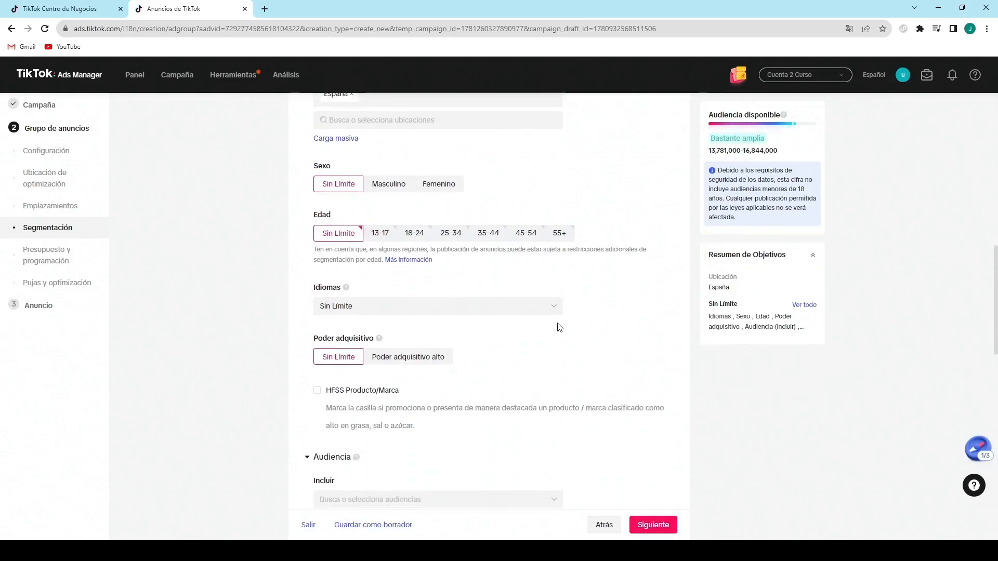
{"action": "left_click", "coordinate": [481, 316]}
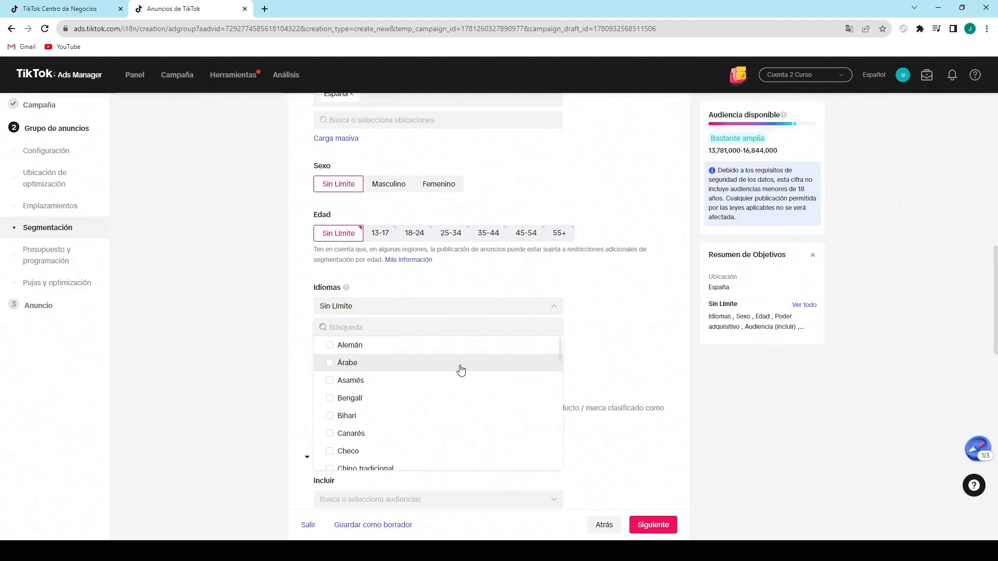
{"action": "scroll", "coordinate": [559, 365], "scroll_direction": "up", "scroll_amount": 1}
{"action": "left_click", "coordinate": [559, 359]}
{"action": "scroll", "coordinate": [486, 339], "scroll_direction": "up", "scroll_amount": 4}
{"action": "scroll", "coordinate": [340, 357], "scroll_direction": "down", "scroll_amount": 5}
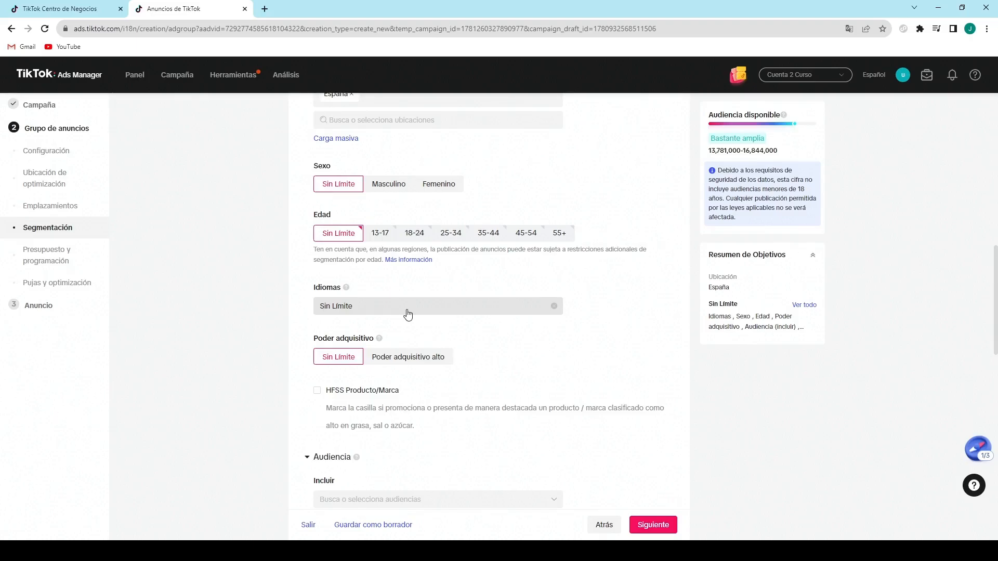
Step: Try Poder adquisitivo alto as the audience's purchasing power, and restore Sin Límite
{"action": "scroll", "coordinate": [312, 309], "scroll_direction": "down", "scroll_amount": 2}
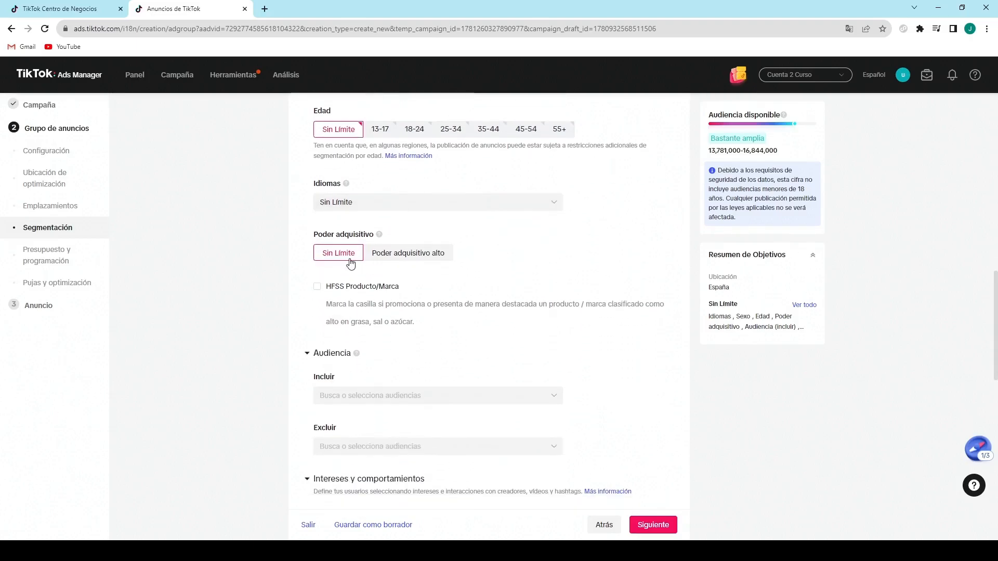
{"action": "left_click", "coordinate": [418, 258]}
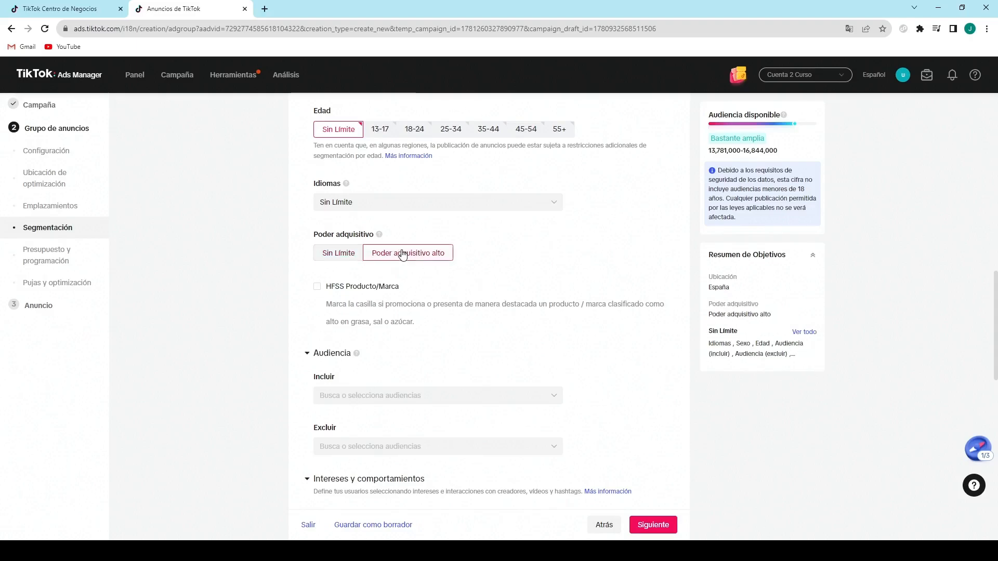
{"action": "left_click", "coordinate": [341, 253]}
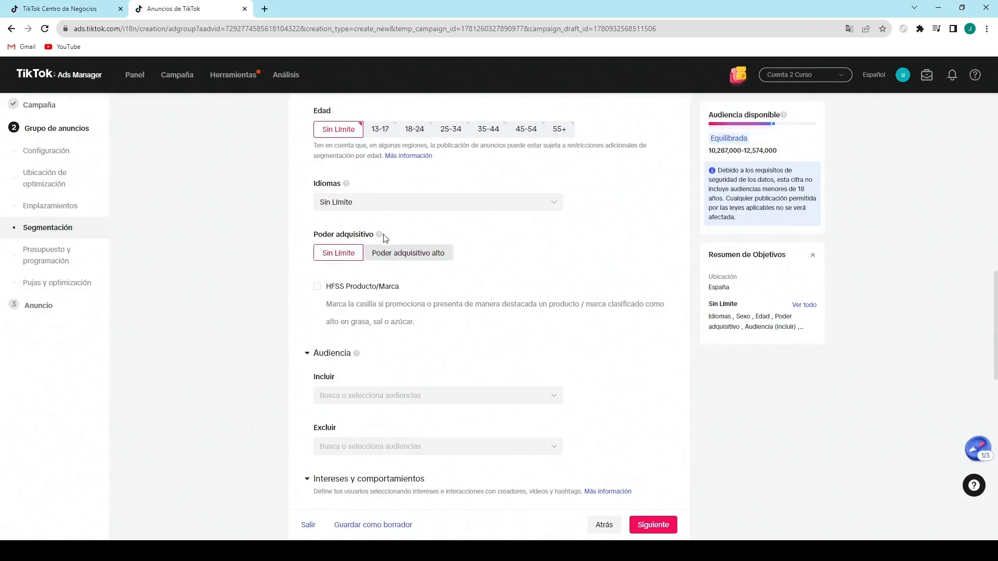
{"action": "scroll", "coordinate": [427, 281], "scroll_direction": "up", "scroll_amount": 1}
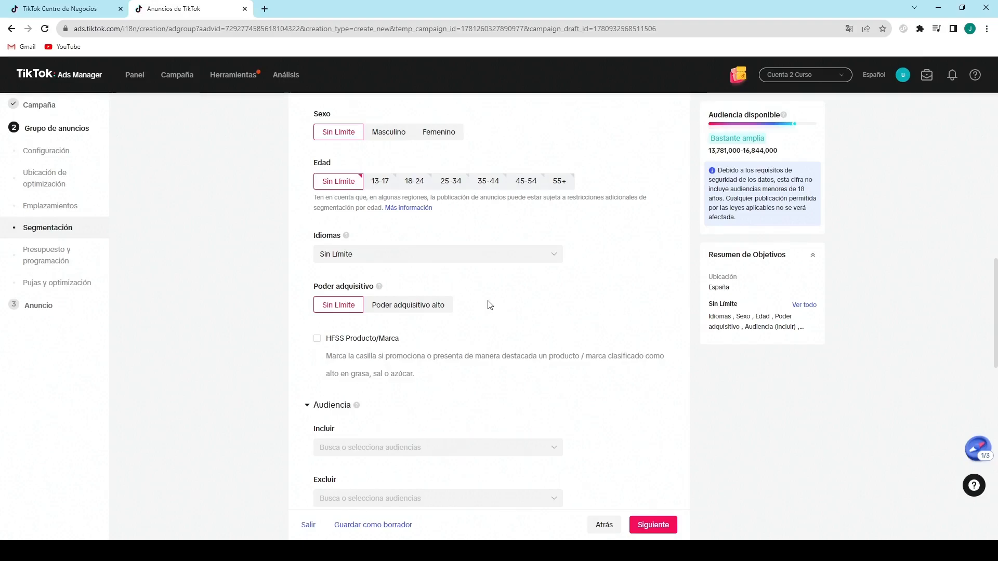
{"action": "scroll", "coordinate": [479, 303], "scroll_direction": "down", "scroll_amount": 1}
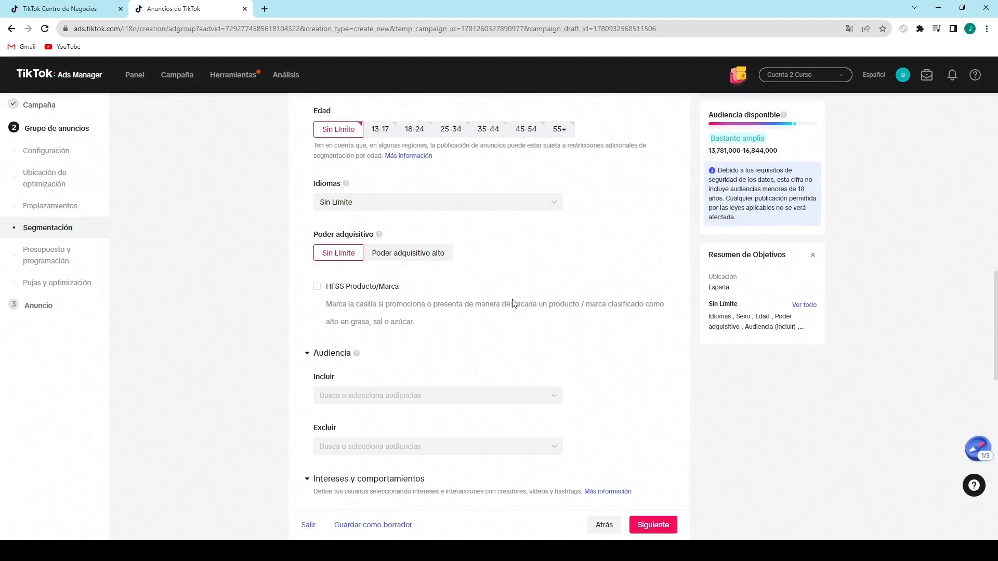
Step: Look at the Interacciones con vídeos categories under Intereses y comportamientos, and close the list without choosing any
{"action": "scroll", "coordinate": [454, 338], "scroll_direction": "down", "scroll_amount": 1}
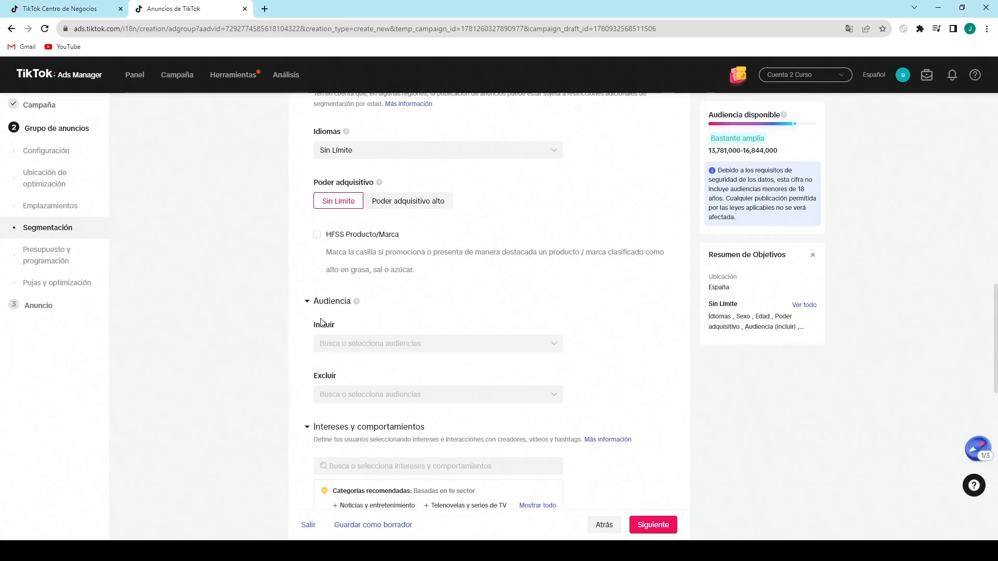
{"action": "scroll", "coordinate": [536, 418], "scroll_direction": "down", "scroll_amount": 4}
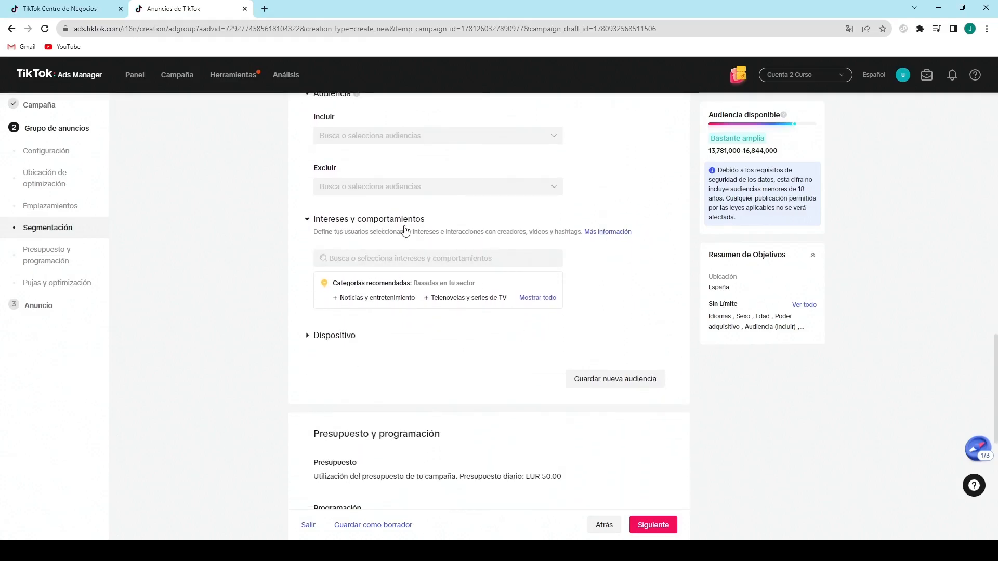
{"action": "left_click", "coordinate": [379, 257]}
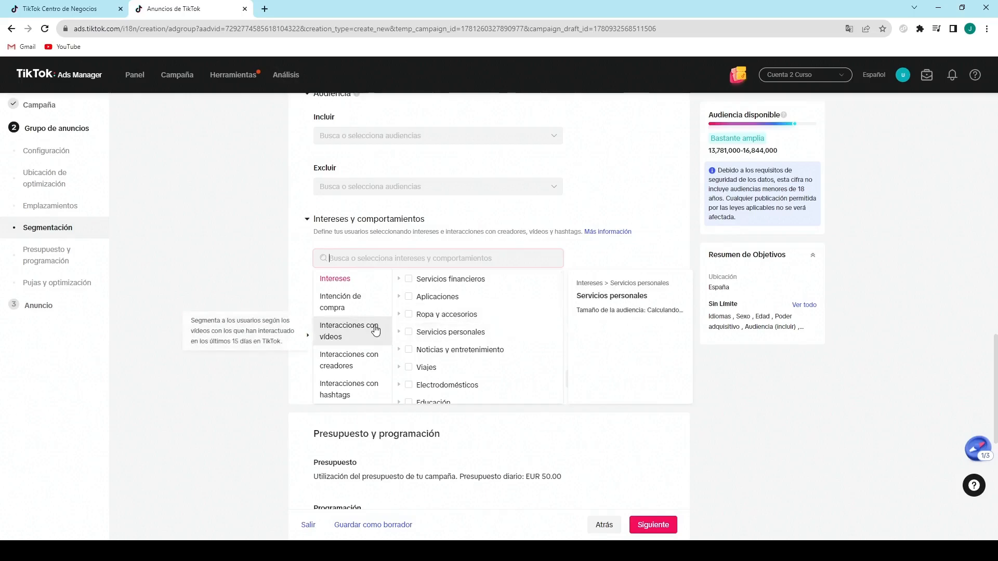
{"action": "left_click", "coordinate": [374, 330]}
{"action": "scroll", "coordinate": [355, 327], "scroll_direction": "down", "scroll_amount": 1}
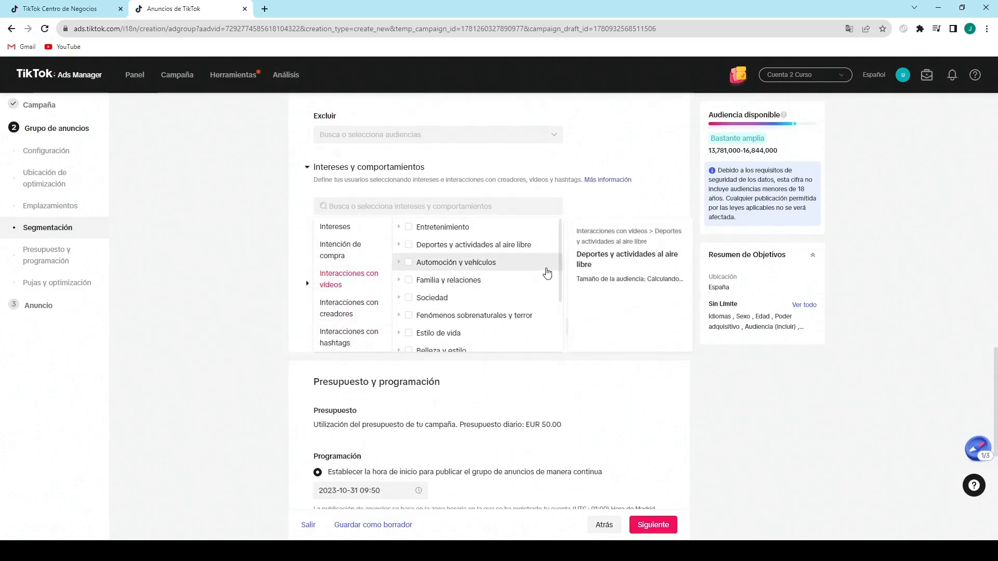
{"action": "left_click", "coordinate": [648, 217]}
{"action": "scroll", "coordinate": [490, 273], "scroll_direction": "up", "scroll_amount": 5}
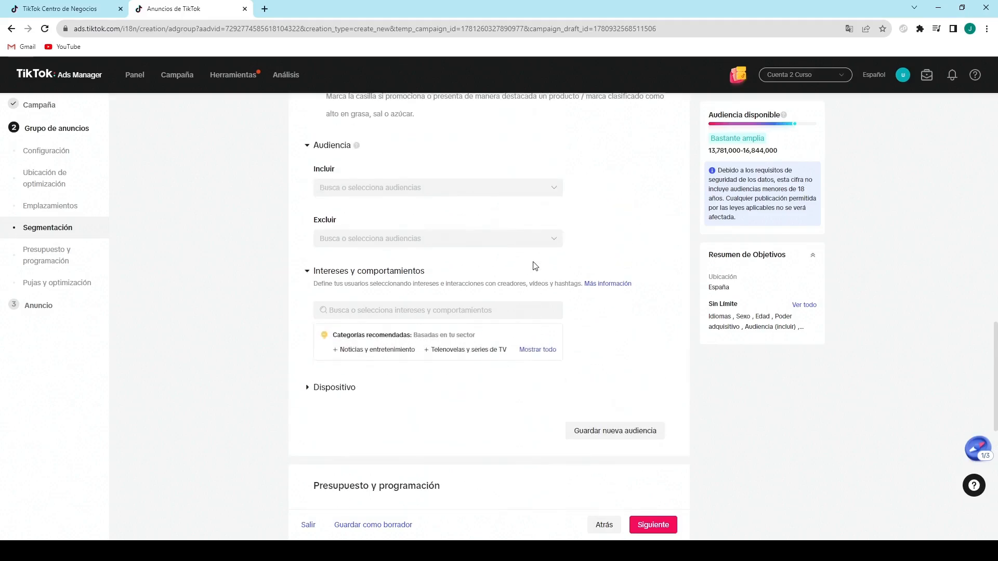
{"action": "scroll", "coordinate": [490, 275], "scroll_direction": "up", "scroll_amount": 2}
{"action": "scroll", "coordinate": [493, 281], "scroll_direction": "down", "scroll_amount": 5}
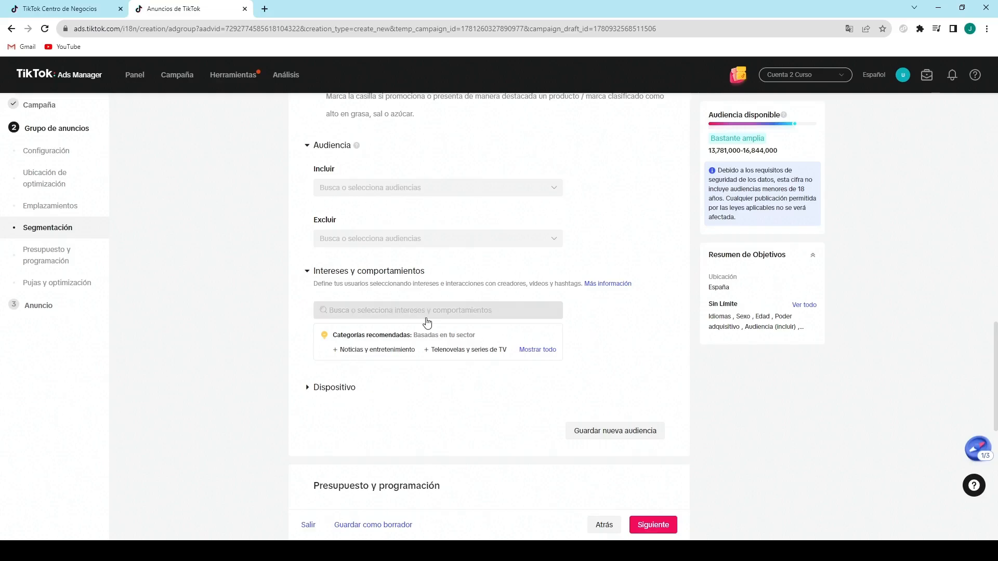
{"action": "scroll", "coordinate": [426, 319], "scroll_direction": "up", "scroll_amount": 7}
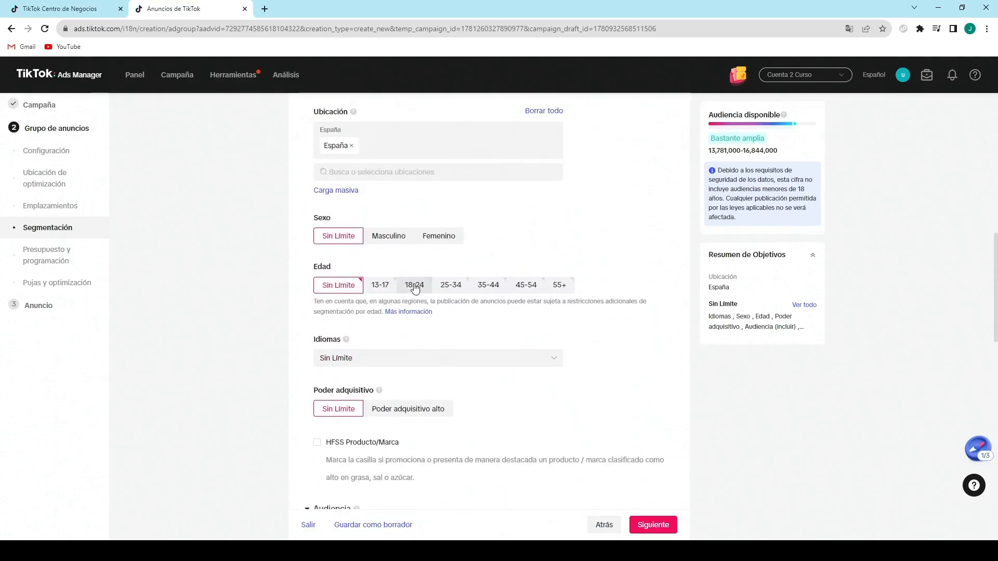
{"action": "scroll", "coordinate": [401, 339], "scroll_direction": "down", "scroll_amount": 1}
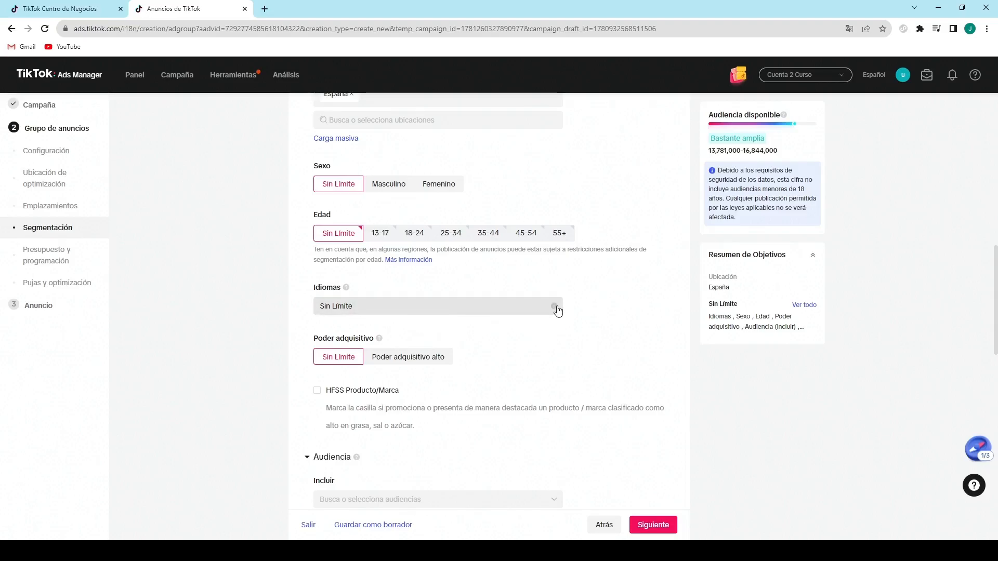
Step: Set the Idiomas targeting of the ad group to Español and close the language list
{"action": "left_click", "coordinate": [461, 308]}
{"action": "scroll", "coordinate": [385, 359], "scroll_direction": "down", "scroll_amount": 2}
{"action": "scroll", "coordinate": [374, 367], "scroll_direction": "down", "scroll_amount": 3}
{"action": "left_click", "coordinate": [334, 349]}
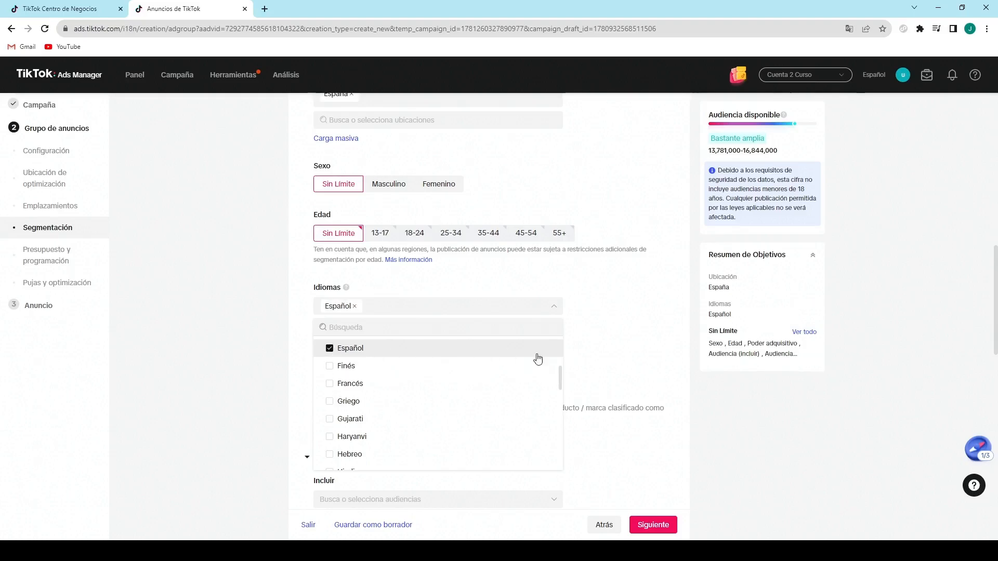
{"action": "left_click", "coordinate": [585, 346]}
Step: Expand the Dispositivo targeting section and look at the brands under Modelo de dispositivo without choosing one
{"action": "scroll", "coordinate": [404, 320], "scroll_direction": "down", "scroll_amount": 2}
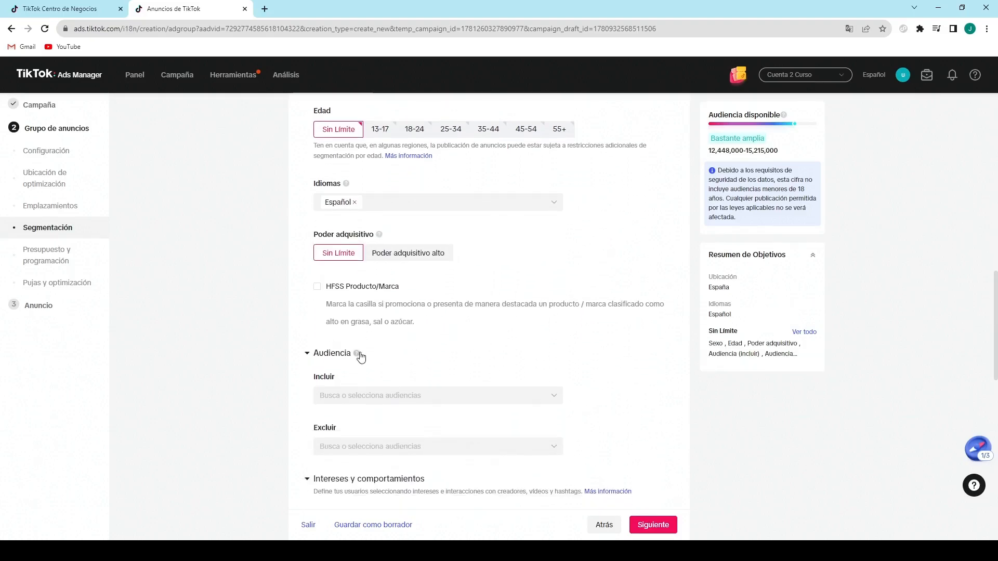
{"action": "scroll", "coordinate": [359, 355], "scroll_direction": "down", "scroll_amount": 4}
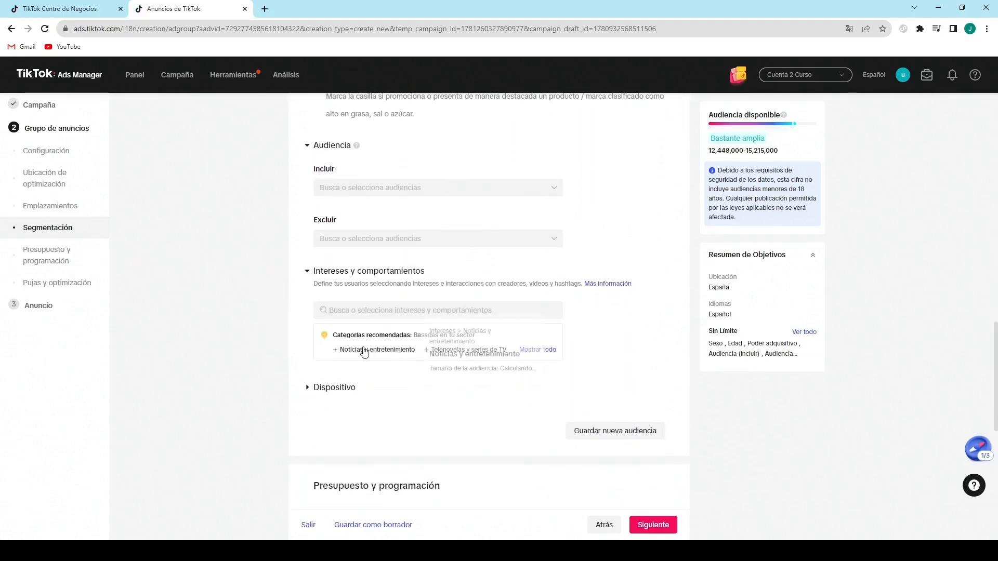
{"action": "left_click", "coordinate": [335, 336]}
{"action": "scroll", "coordinate": [508, 290], "scroll_direction": "down", "scroll_amount": 2}
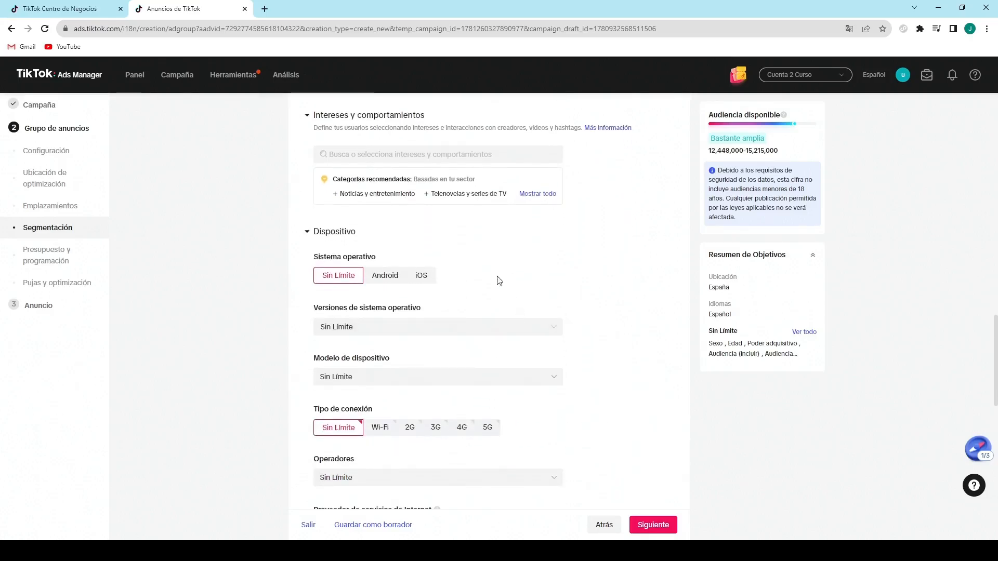
{"action": "scroll", "coordinate": [512, 379], "scroll_direction": "down", "scroll_amount": 1}
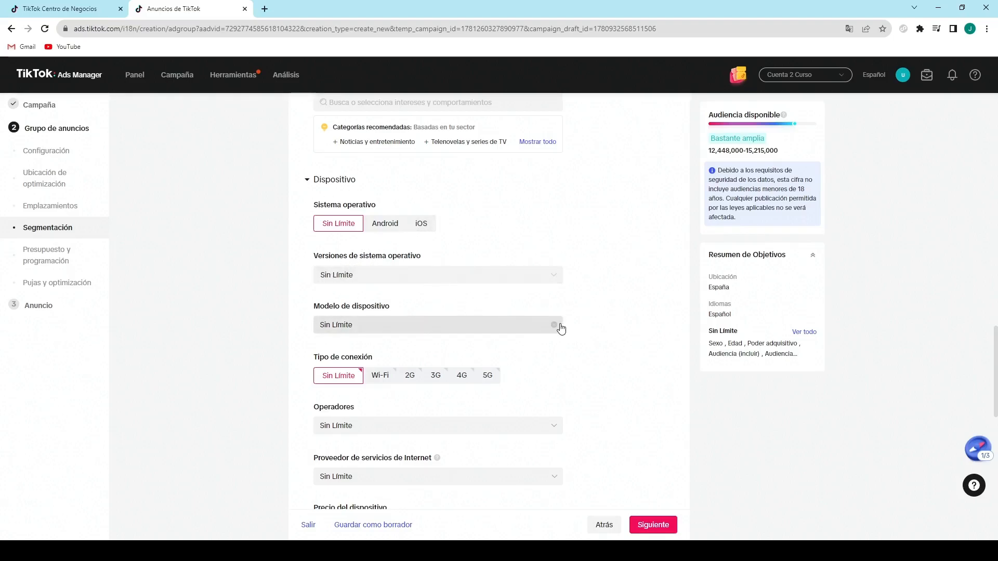
{"action": "left_click", "coordinate": [540, 330]}
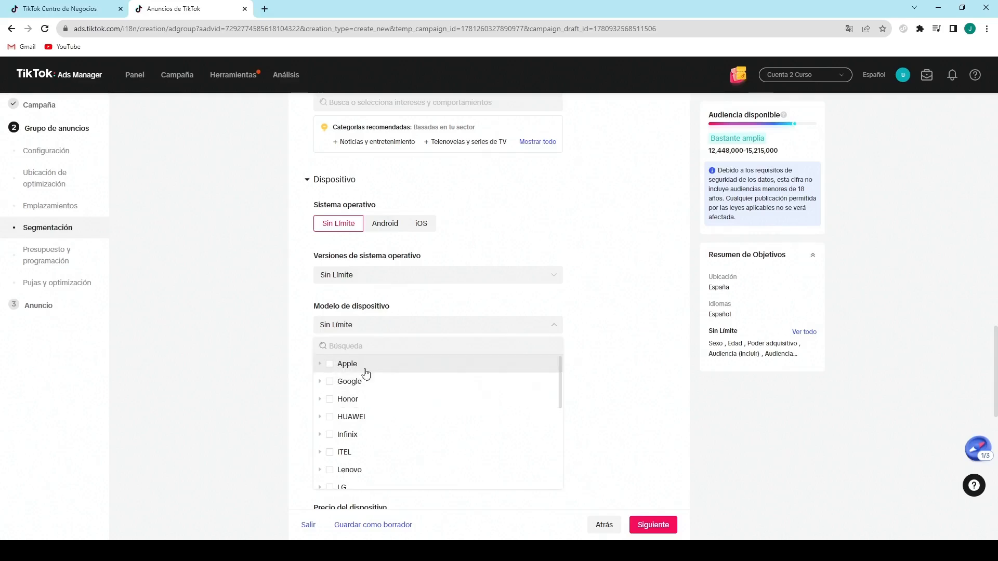
{"action": "left_click", "coordinate": [638, 394]}
Step: Restrict Tipo de conexión to Wi-Fi, 3G, 4G and 5G, leaving out 2G
{"action": "scroll", "coordinate": [426, 343], "scroll_direction": "down", "scroll_amount": 1}
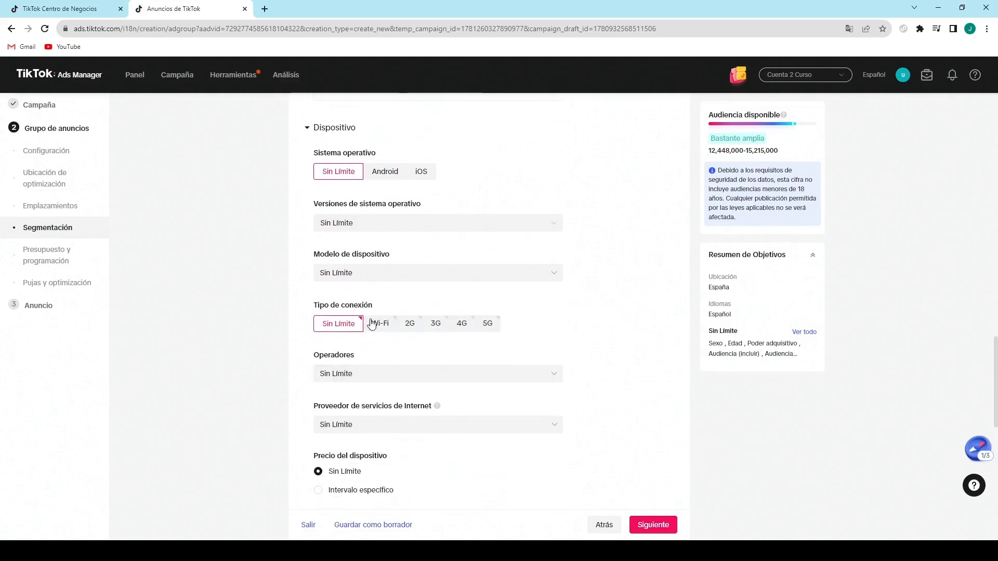
{"action": "left_click", "coordinate": [410, 324]}
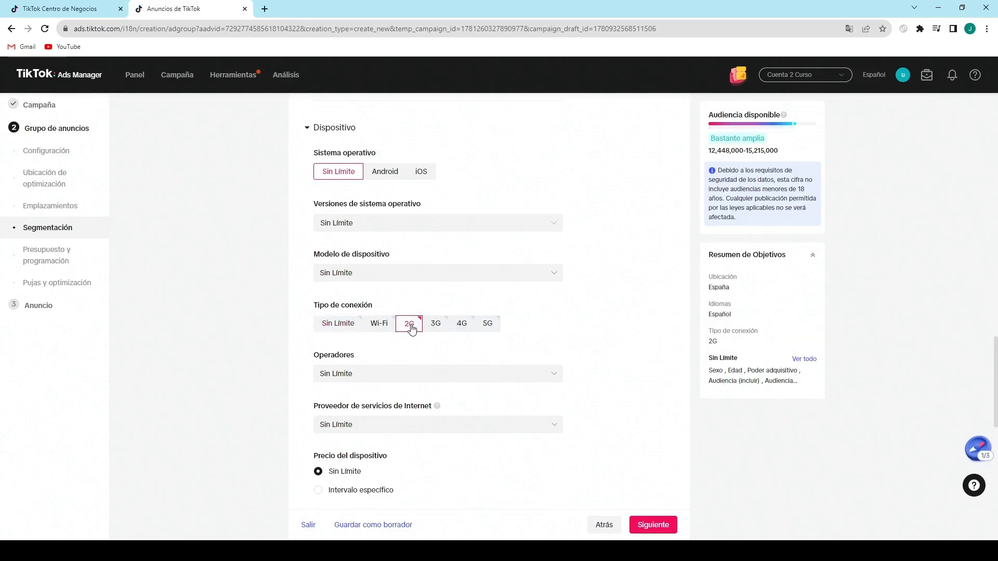
{"action": "left_click", "coordinate": [359, 327]}
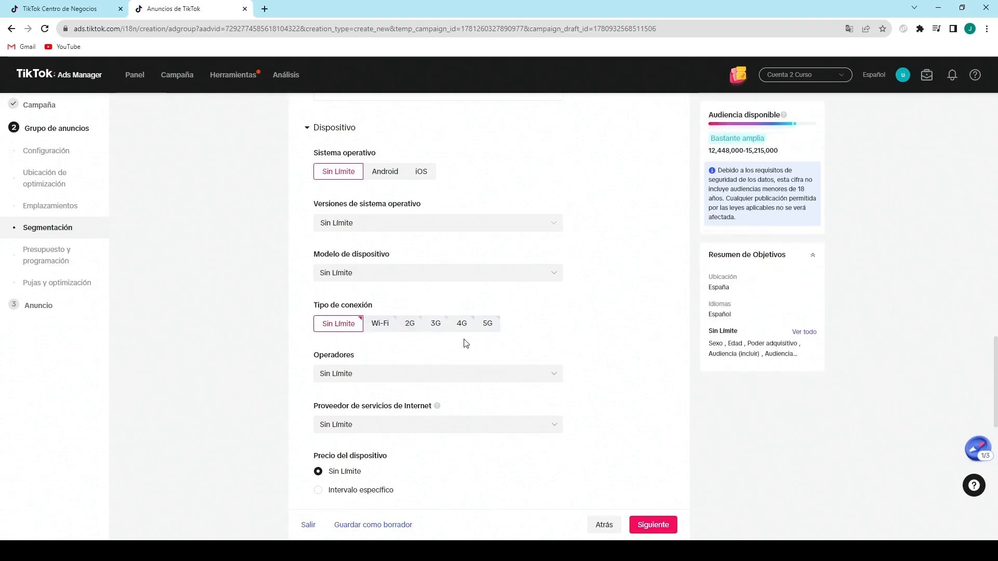
{"action": "left_click", "coordinate": [379, 326]}
{"action": "left_click", "coordinate": [438, 326]}
{"action": "left_click", "coordinate": [463, 325]}
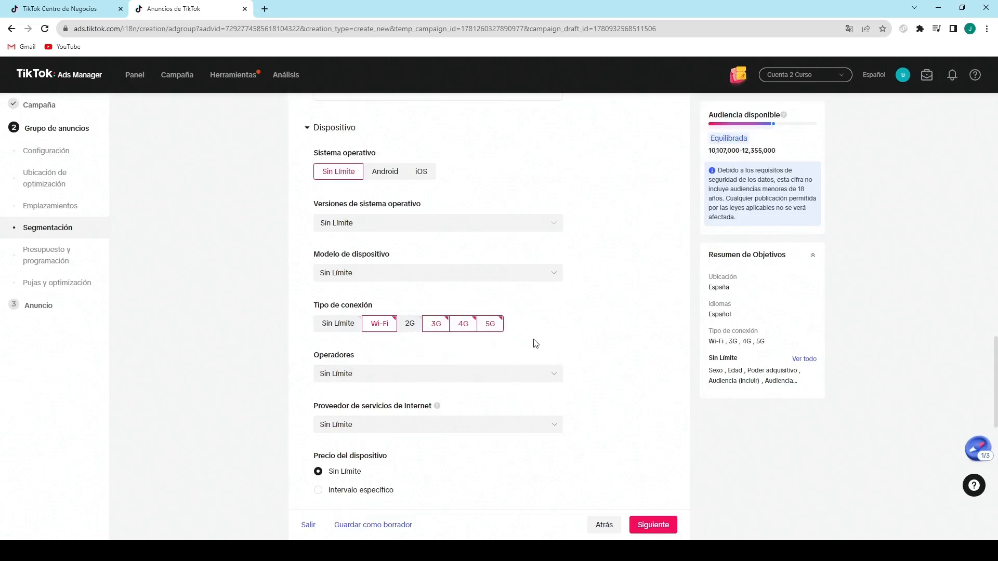
Step: View the choices for Operadores and Proveedor de servicios de Internet without selecting any
{"action": "scroll", "coordinate": [639, 352], "scroll_direction": "down", "scroll_amount": 1}
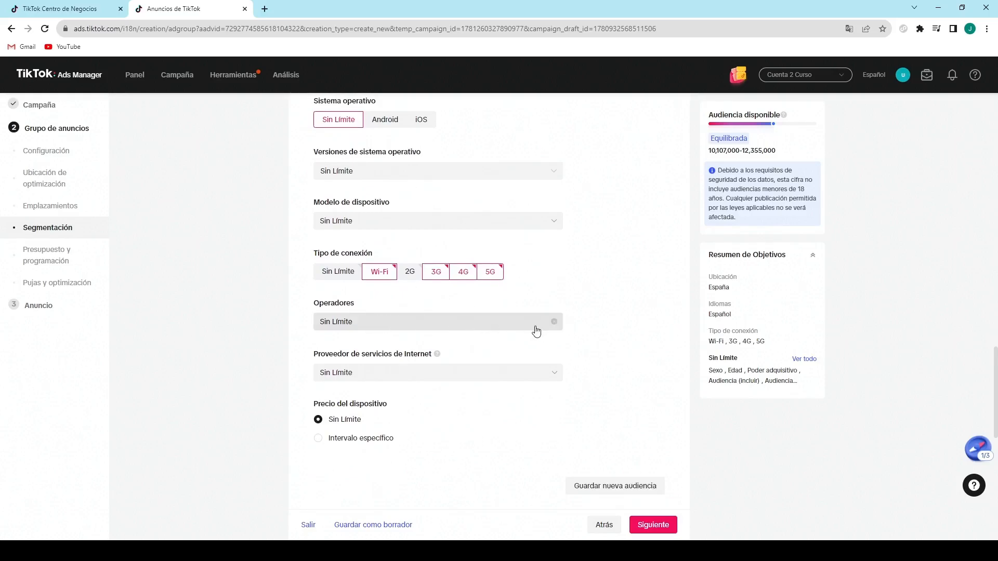
{"action": "left_click", "coordinate": [541, 325]}
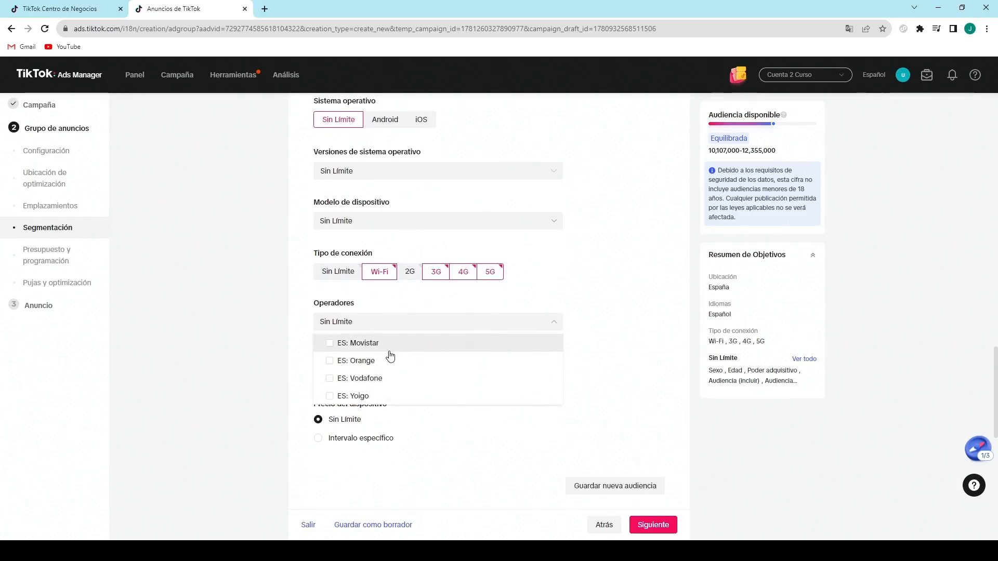
{"action": "scroll", "coordinate": [368, 379], "scroll_direction": "down", "scroll_amount": 1}
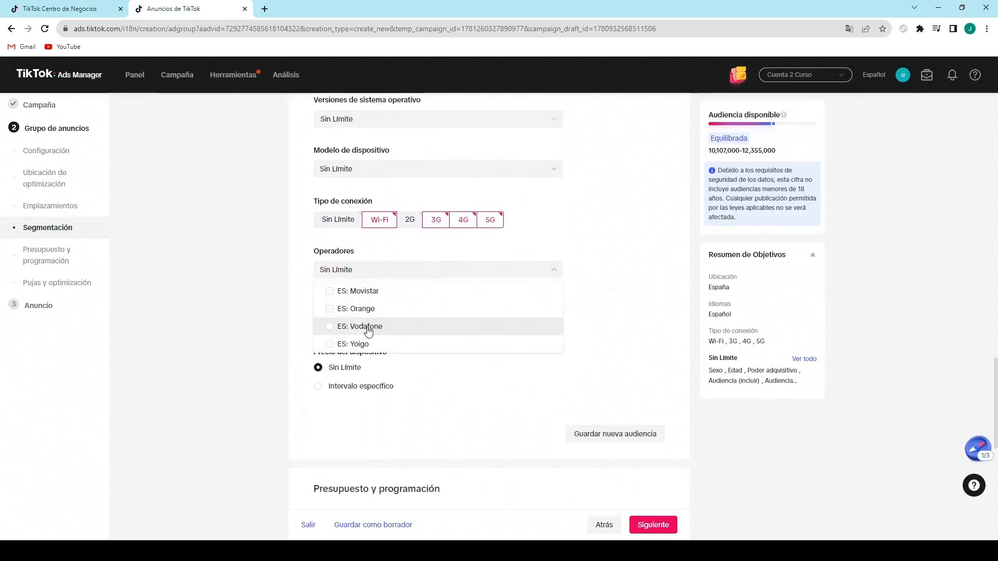
{"action": "left_click", "coordinate": [619, 356]}
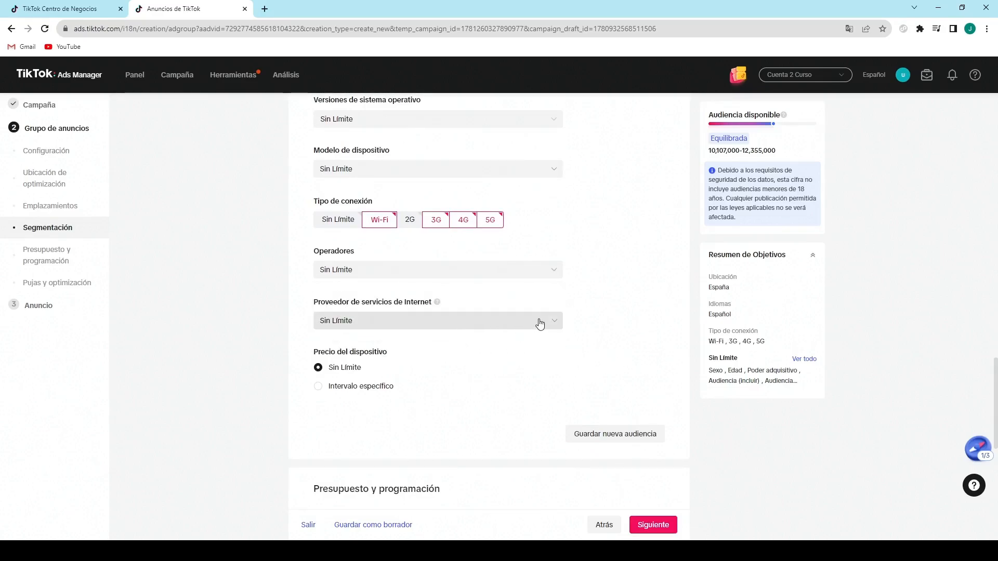
{"action": "left_click", "coordinate": [555, 326]}
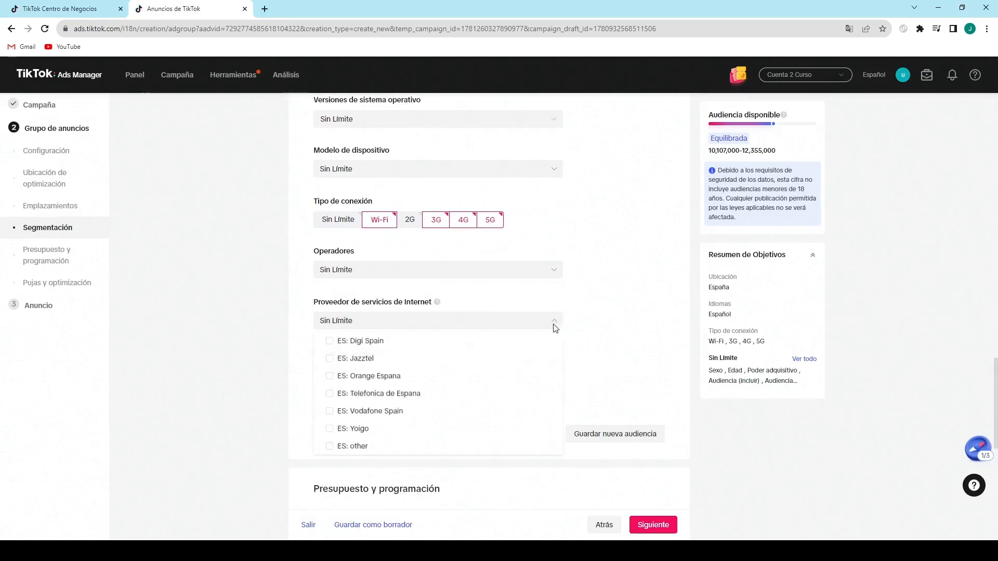
{"action": "left_click", "coordinate": [615, 332]}
Step: Save the current targeting settings as a new saved audience named Audiencia 1
{"action": "scroll", "coordinate": [535, 296], "scroll_direction": "down", "scroll_amount": 2}
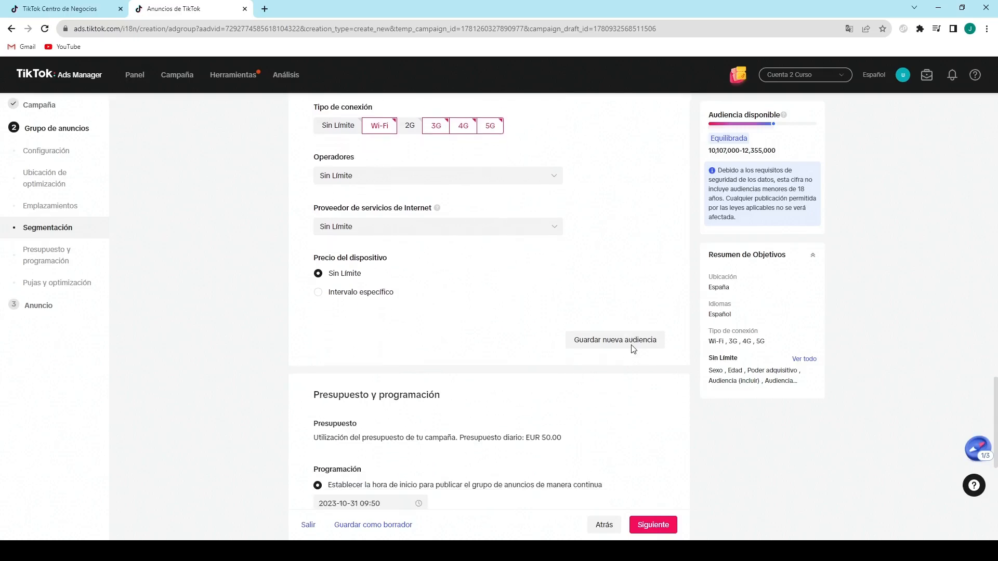
{"action": "left_click", "coordinate": [604, 332]}
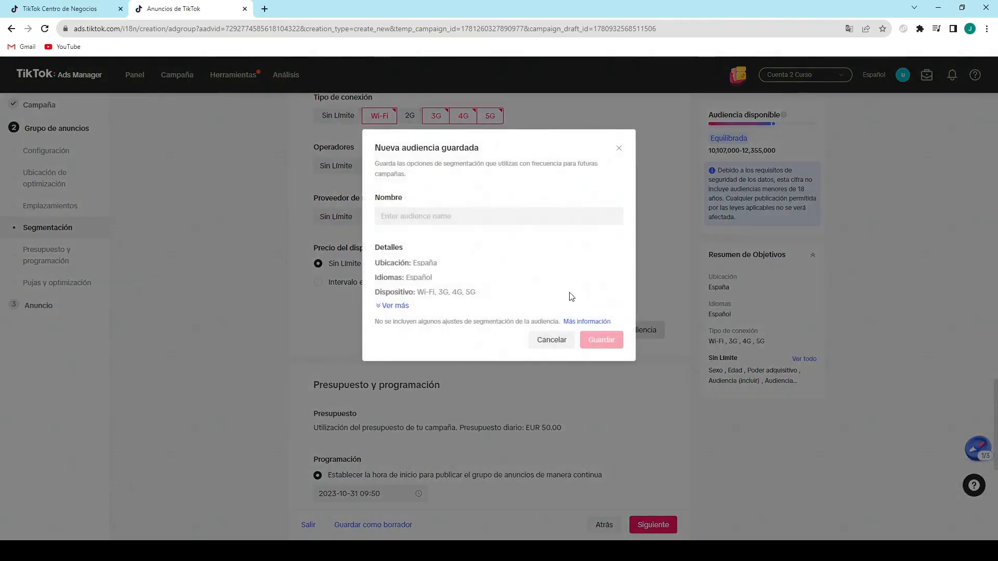
{"action": "left_click", "coordinate": [451, 217]}
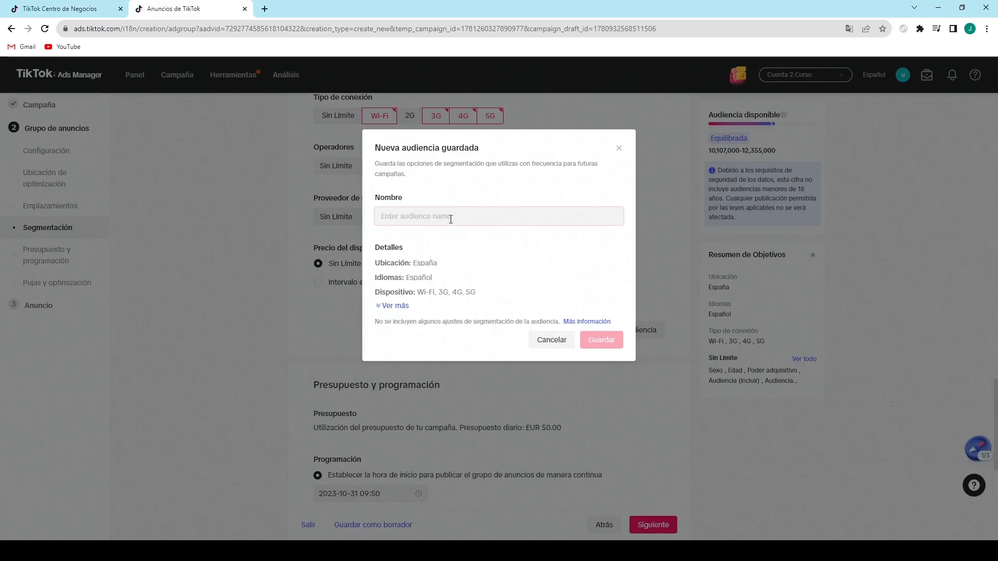
{"action": "type", "text": "Audiencia 1"}
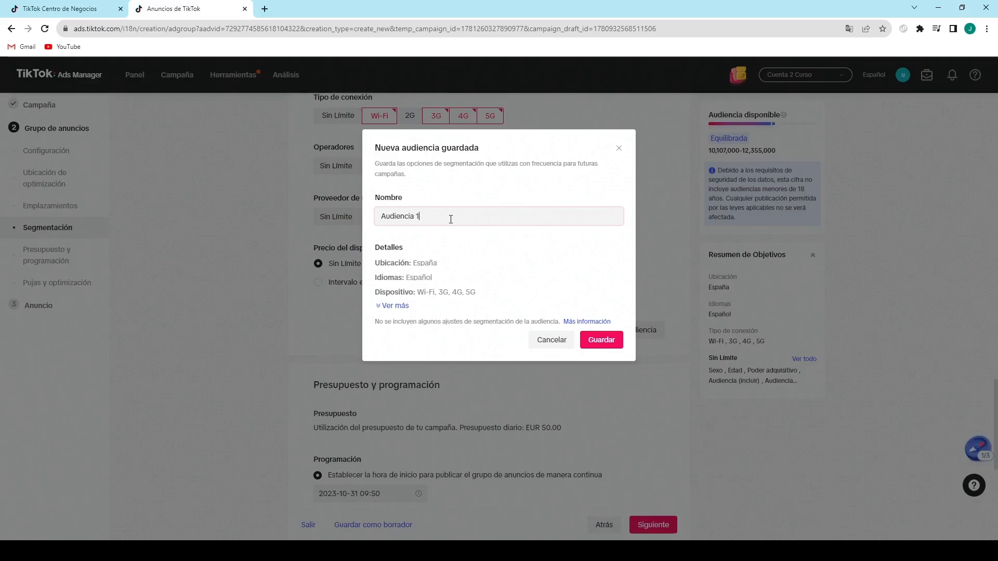
{"action": "left_click", "coordinate": [601, 340]}
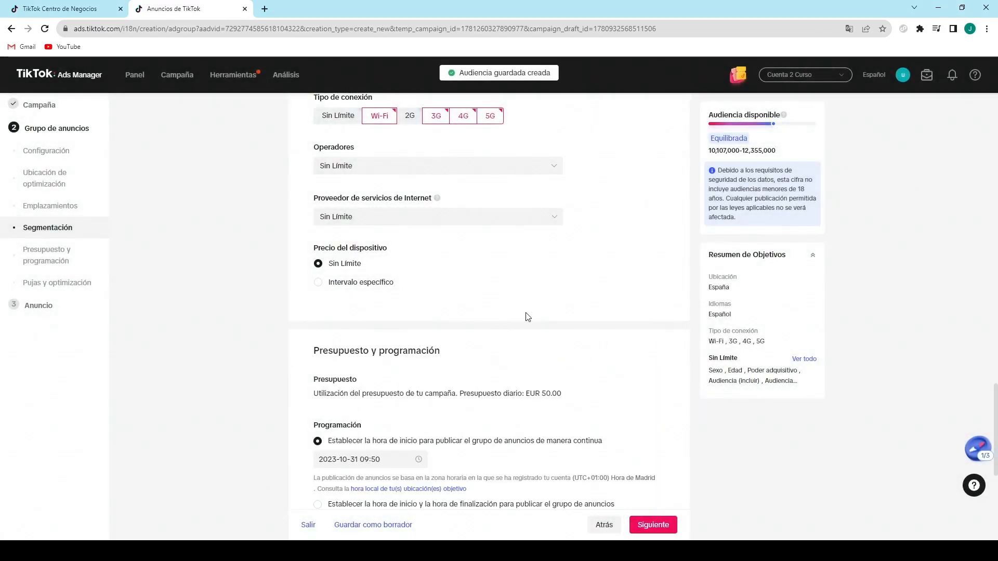
Step: Leave this ad group for the campaign overview and open the draft ad group A - Grupo 1
{"action": "scroll", "coordinate": [597, 332], "scroll_direction": "up", "scroll_amount": 1}
{"action": "left_click", "coordinate": [179, 77]}
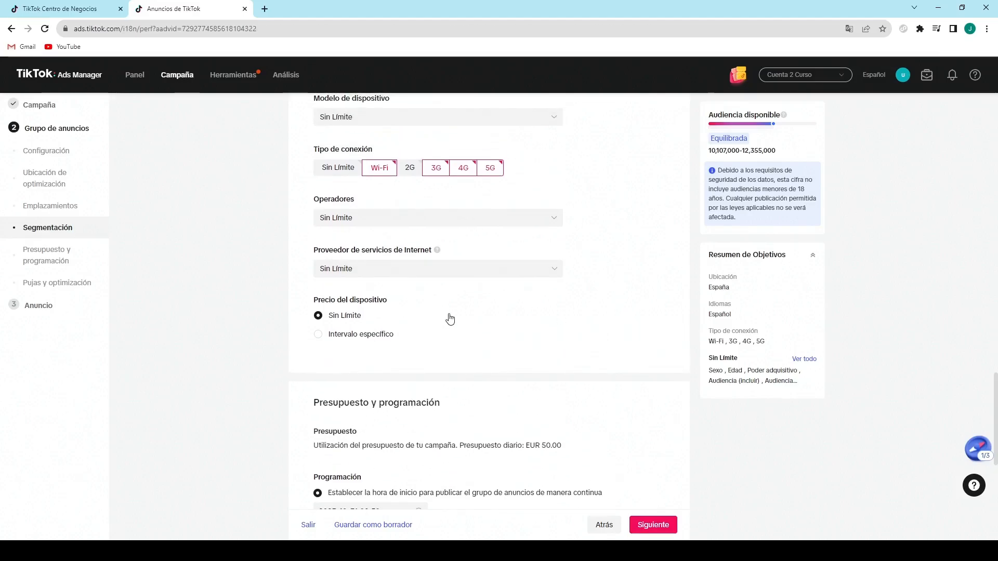
{"action": "left_click", "coordinate": [99, 336]}
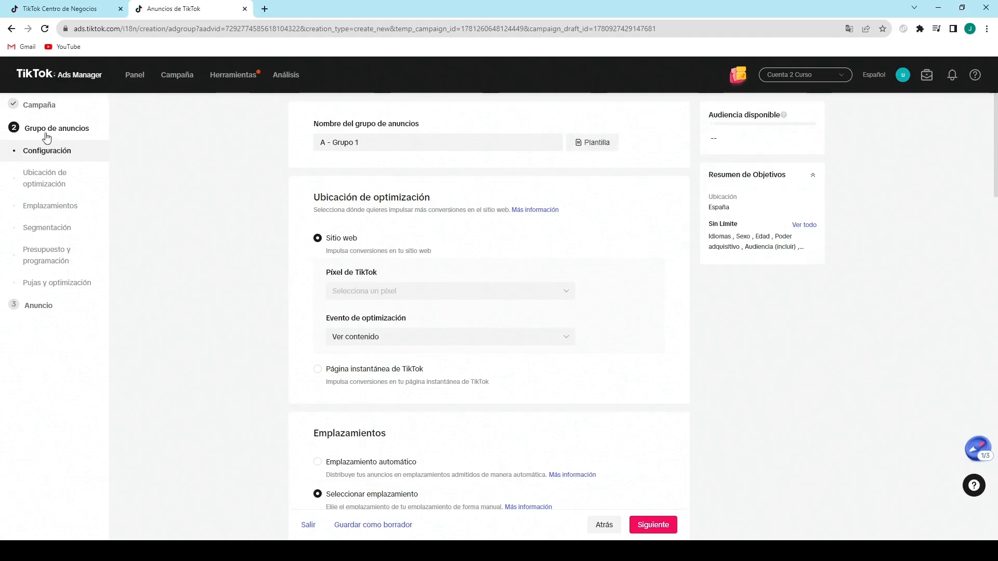
{"action": "scroll", "coordinate": [477, 263], "scroll_direction": "down", "scroll_amount": 2}
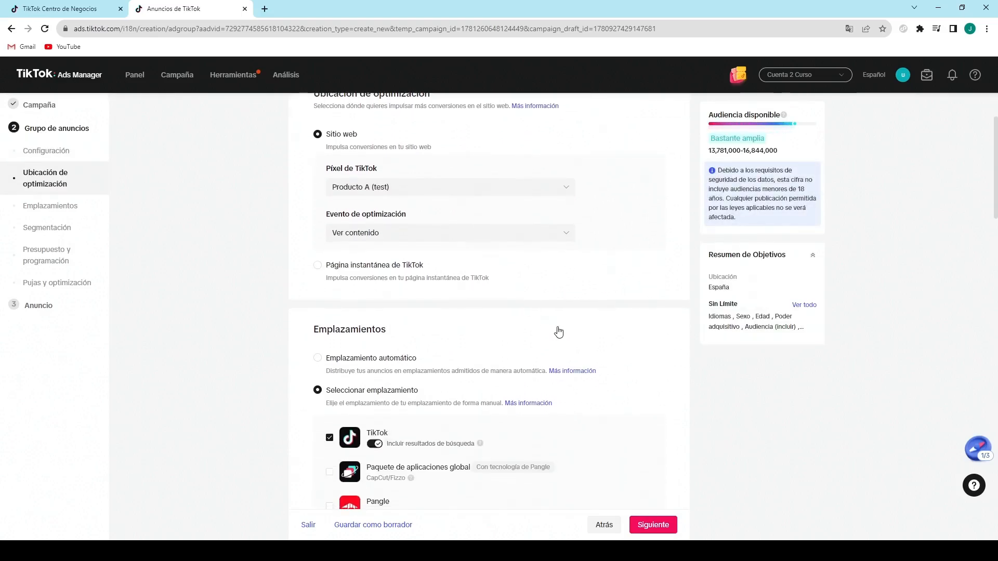
{"action": "scroll", "coordinate": [508, 345], "scroll_direction": "down", "scroll_amount": 3}
{"action": "scroll", "coordinate": [508, 341], "scroll_direction": "up", "scroll_amount": 5}
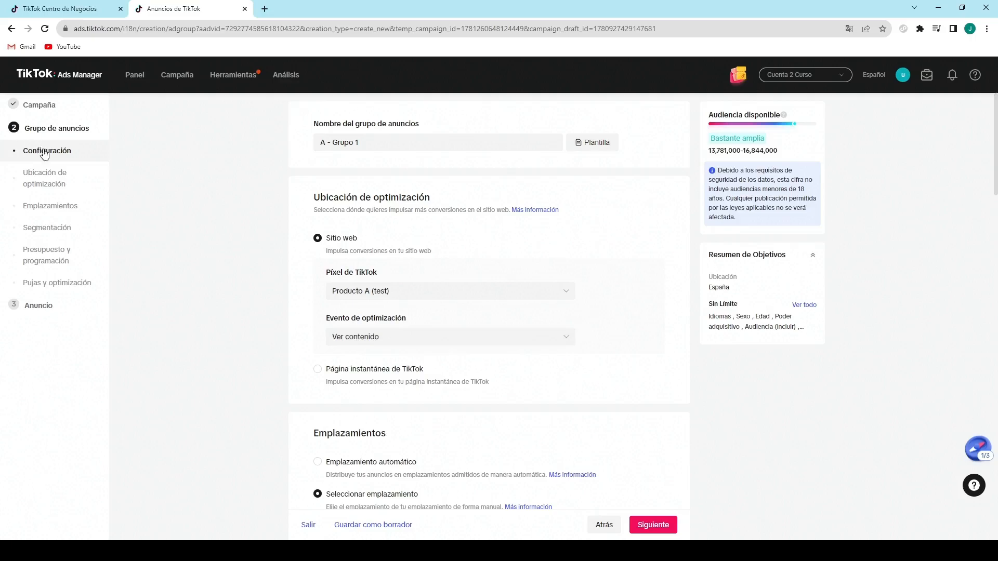
Step: Apply the saved audience Audiencia 1 to the Segmentación of A - Grupo 1
{"action": "left_click", "coordinate": [47, 228]}
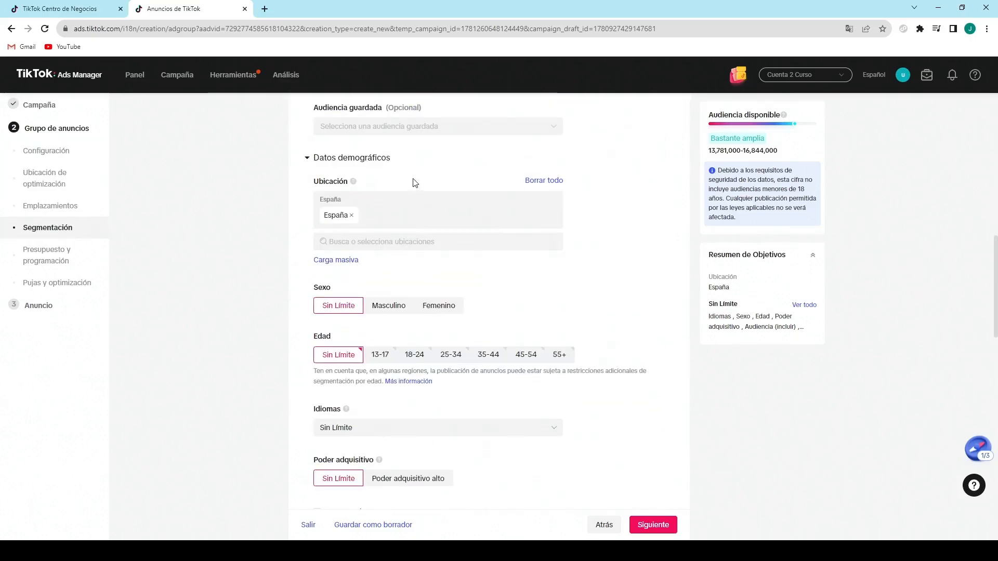
{"action": "scroll", "coordinate": [594, 277], "scroll_direction": "up", "scroll_amount": 2}
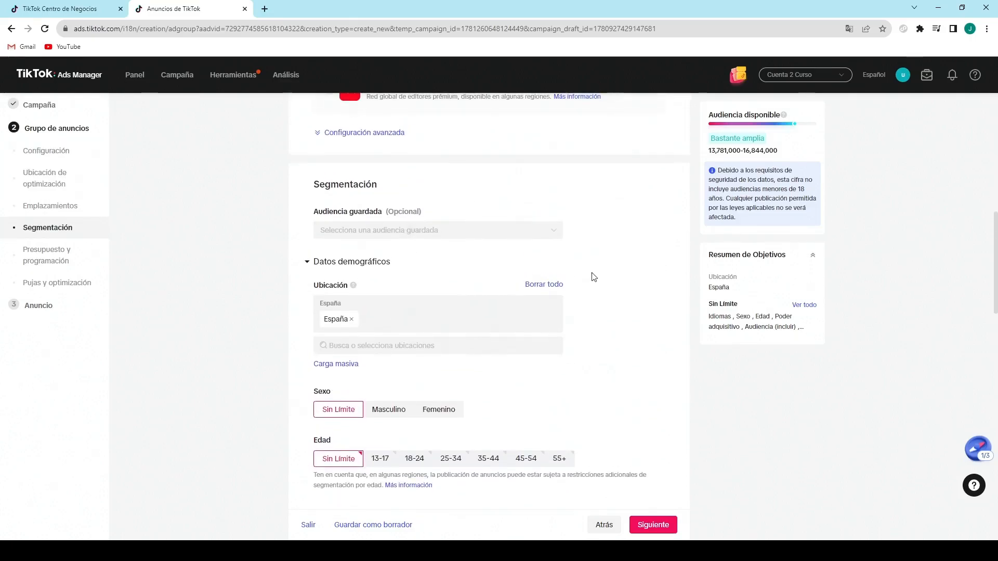
{"action": "left_click", "coordinate": [553, 232]}
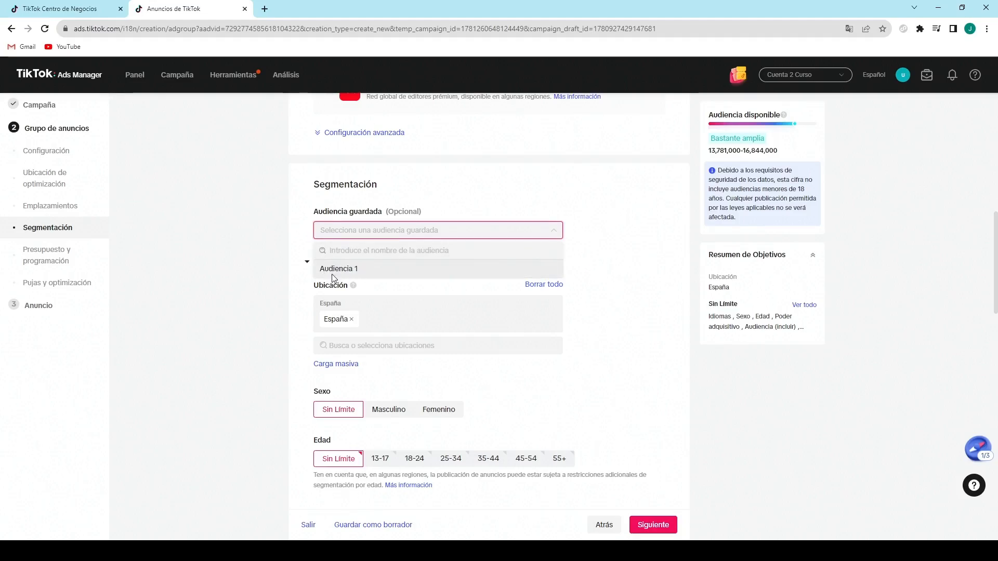
{"action": "left_click", "coordinate": [369, 269]}
Step: Check the demographic and device targeting that the saved audience fills in, down to Tipo de conexión
{"action": "scroll", "coordinate": [369, 269], "scroll_direction": "down", "scroll_amount": 10}
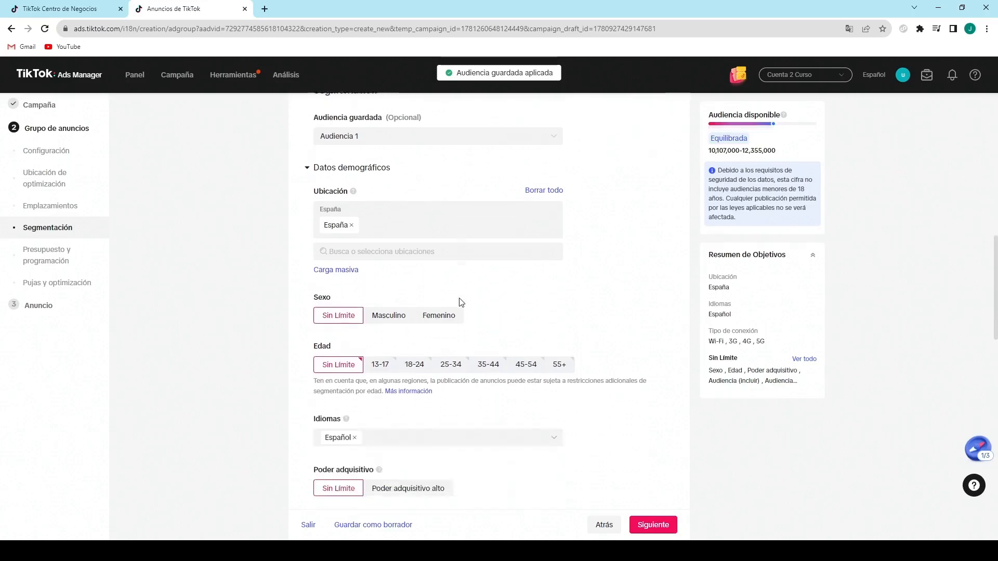
{"action": "scroll", "coordinate": [545, 317], "scroll_direction": "down", "scroll_amount": 7}
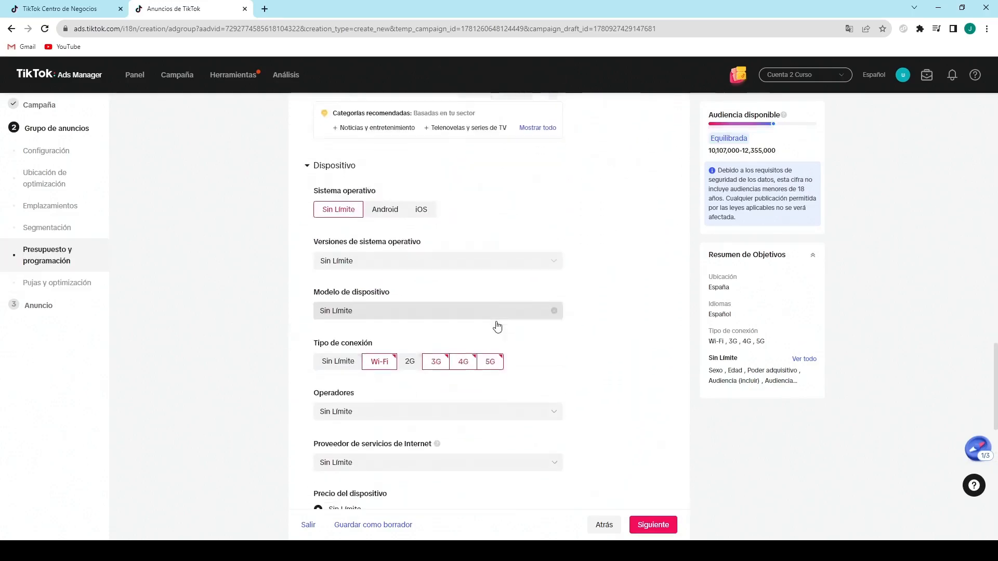
{"action": "scroll", "coordinate": [497, 323], "scroll_direction": "down", "scroll_amount": 1}
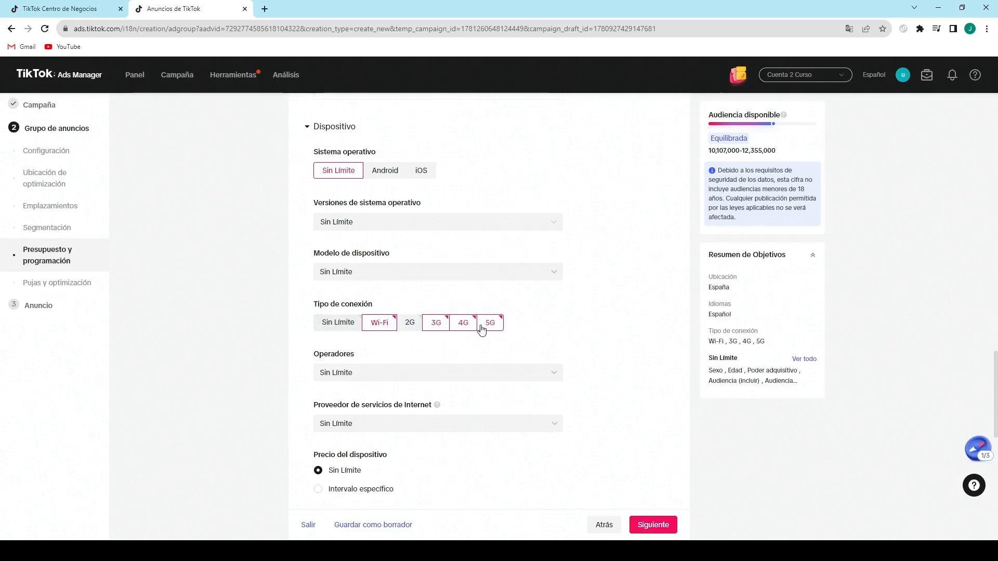
{"action": "scroll", "coordinate": [598, 340], "scroll_direction": "down", "scroll_amount": 2}
{"action": "scroll", "coordinate": [582, 341], "scroll_direction": "up", "scroll_amount": 10}
{"action": "scroll", "coordinate": [583, 342], "scroll_direction": "down", "scroll_amount": 3}
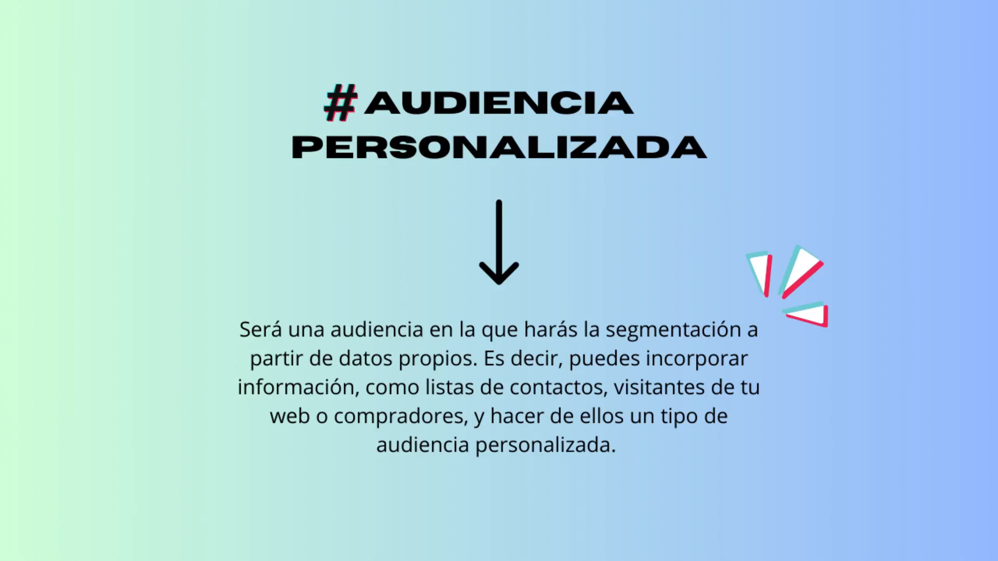
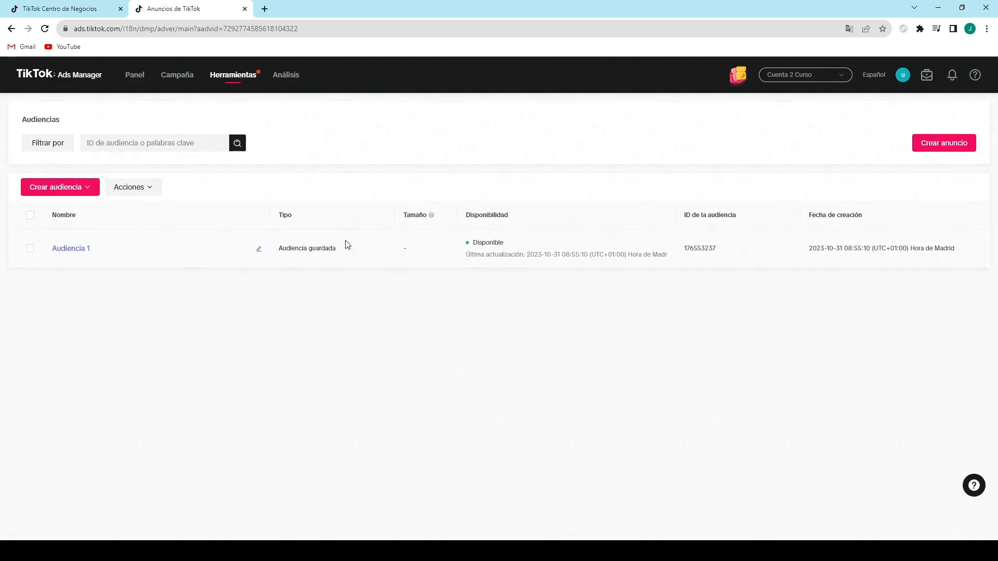
Step: Start a new custom audience of the type Generación de clientes potenciales from the Audiencias page
{"action": "left_click", "coordinate": [71, 191]}
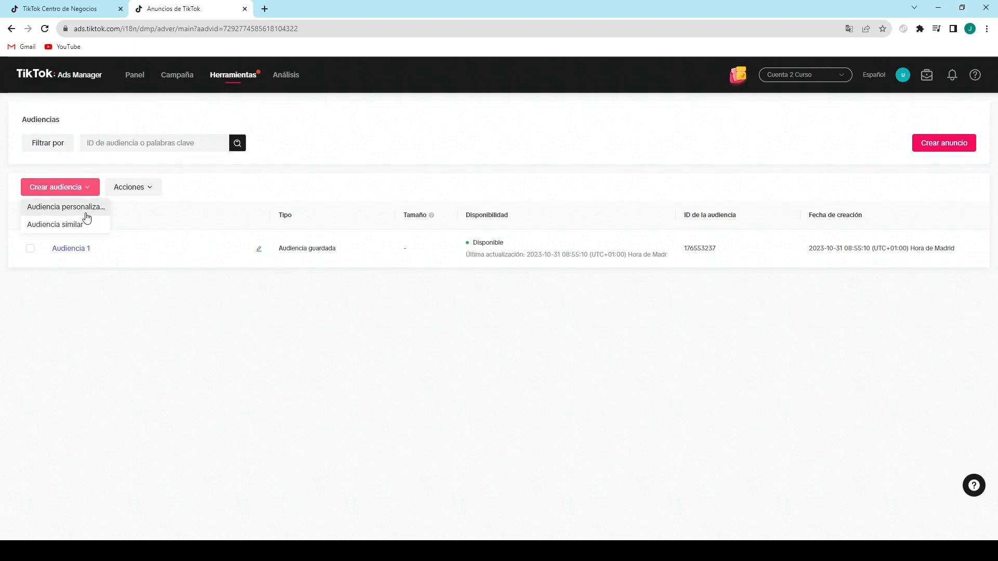
{"action": "left_click", "coordinate": [85, 208]}
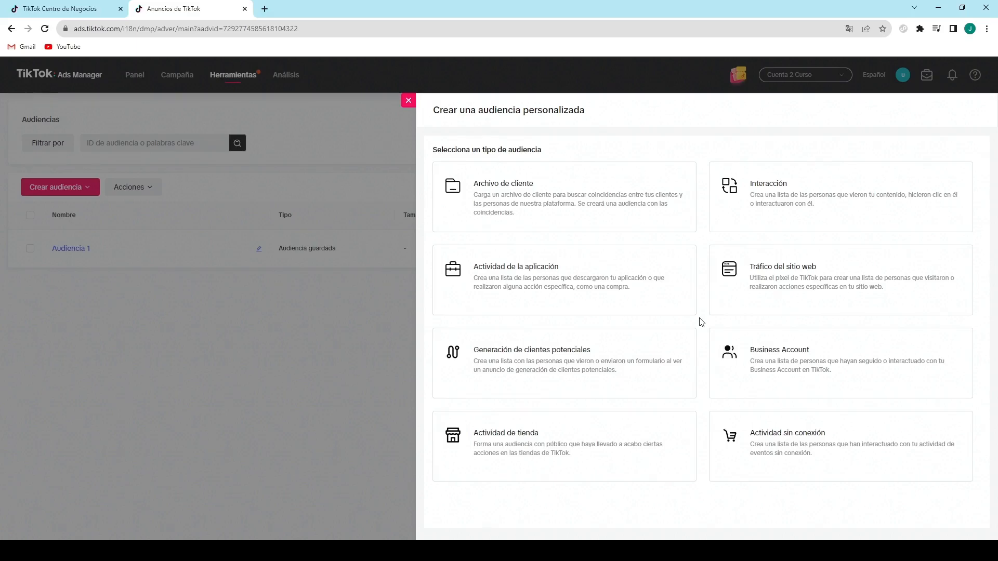
{"action": "left_click", "coordinate": [603, 375]}
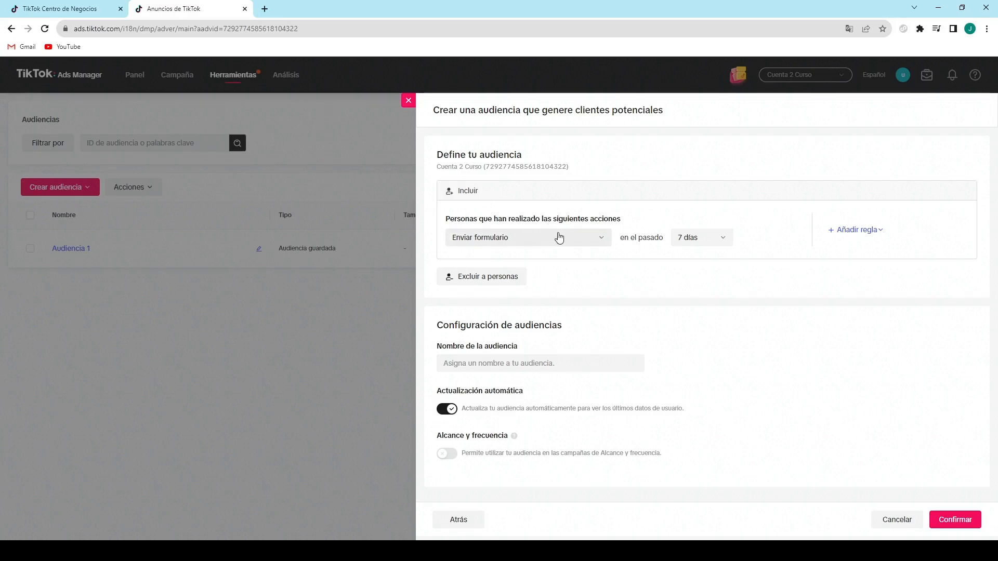
Step: Review the form actions offered for the inclusion rule, and add an exclusion rule for the action Ver formulario
{"action": "left_click", "coordinate": [603, 242]}
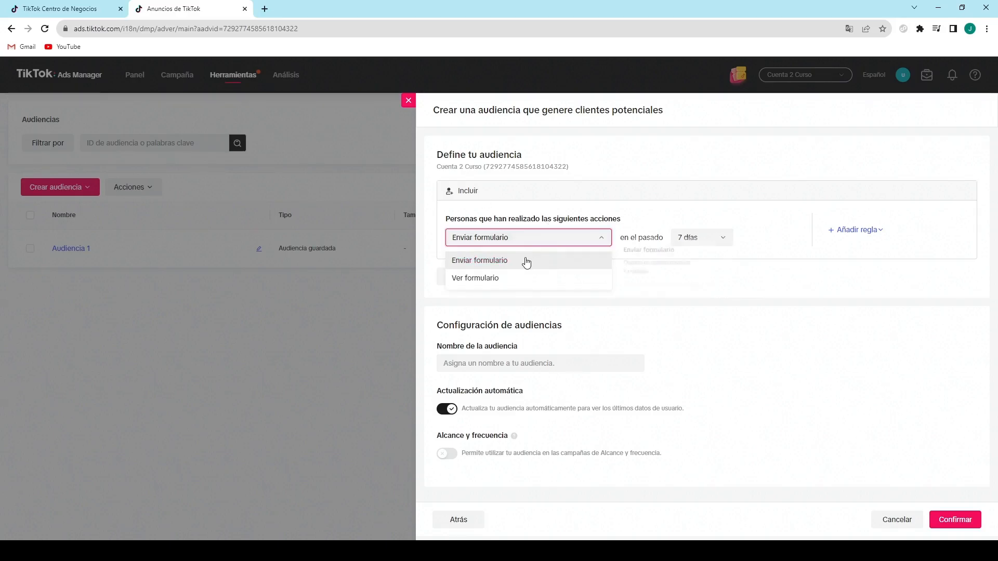
{"action": "left_click", "coordinate": [488, 264]}
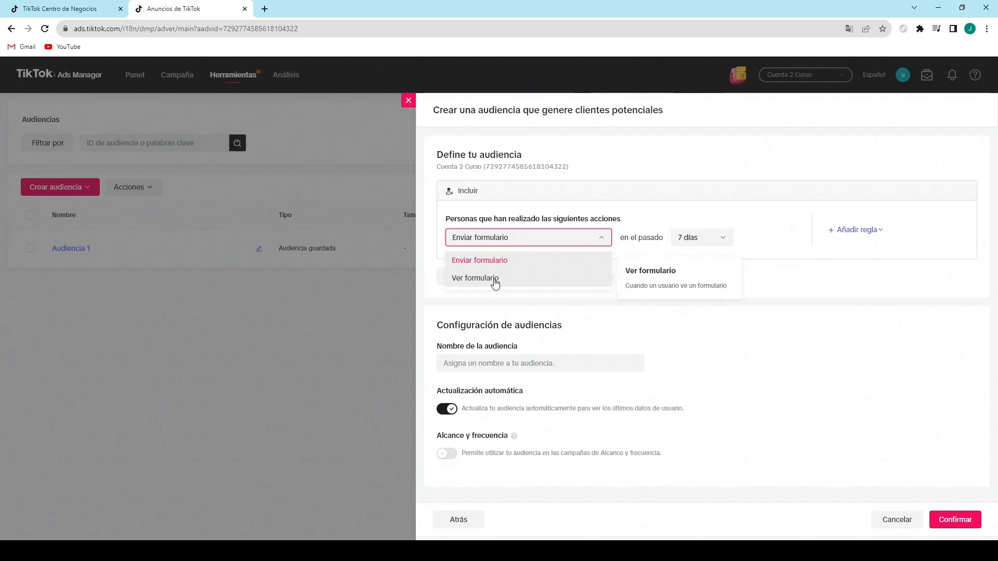
{"action": "left_click", "coordinate": [694, 183]}
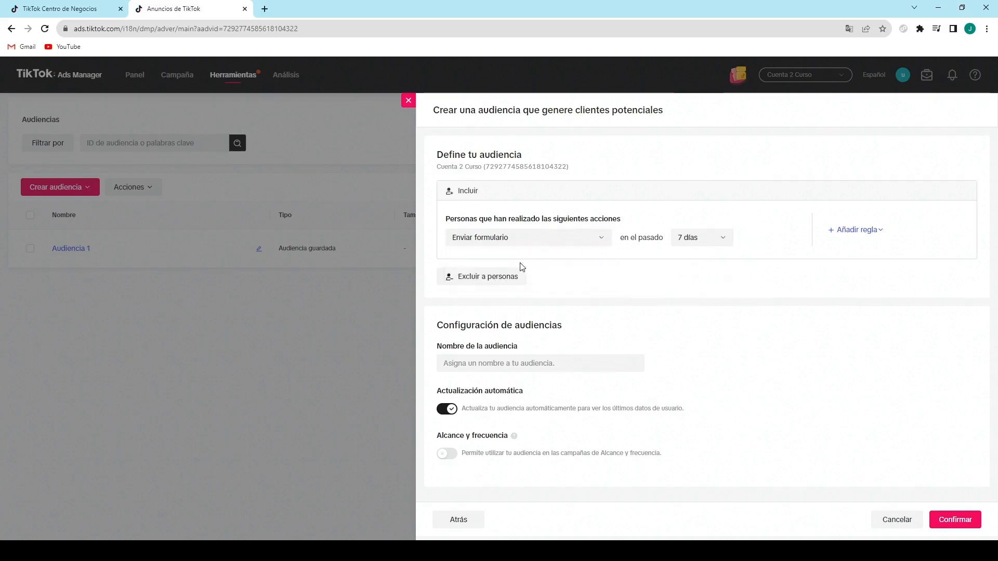
{"action": "left_click", "coordinate": [495, 277]}
{"action": "left_click", "coordinate": [561, 327]}
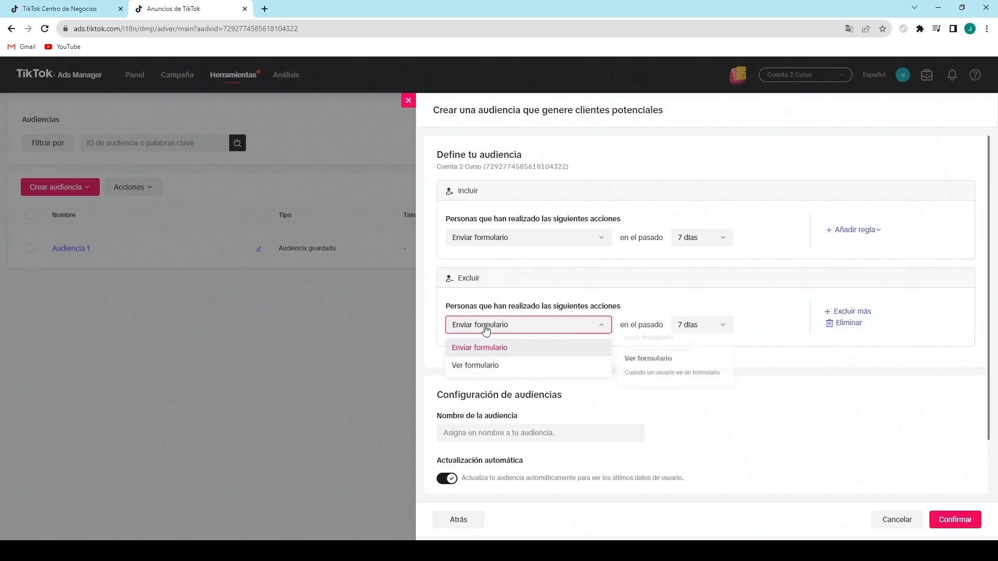
{"action": "left_click", "coordinate": [478, 365]}
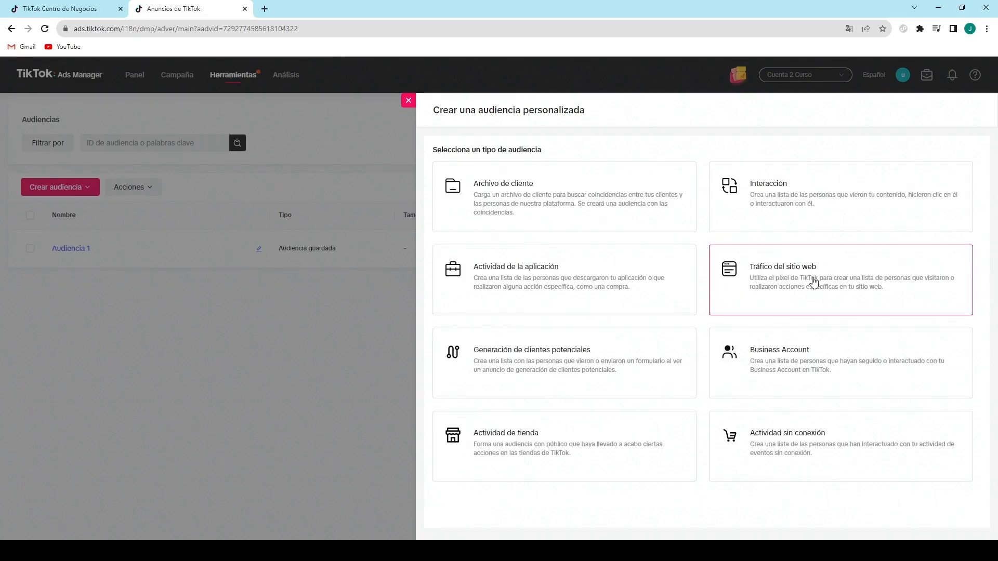
Step: Start a custom audience of the type Tráfico del sitio web and review the actions offered for its inclusion rule
{"action": "left_click", "coordinate": [819, 277]}
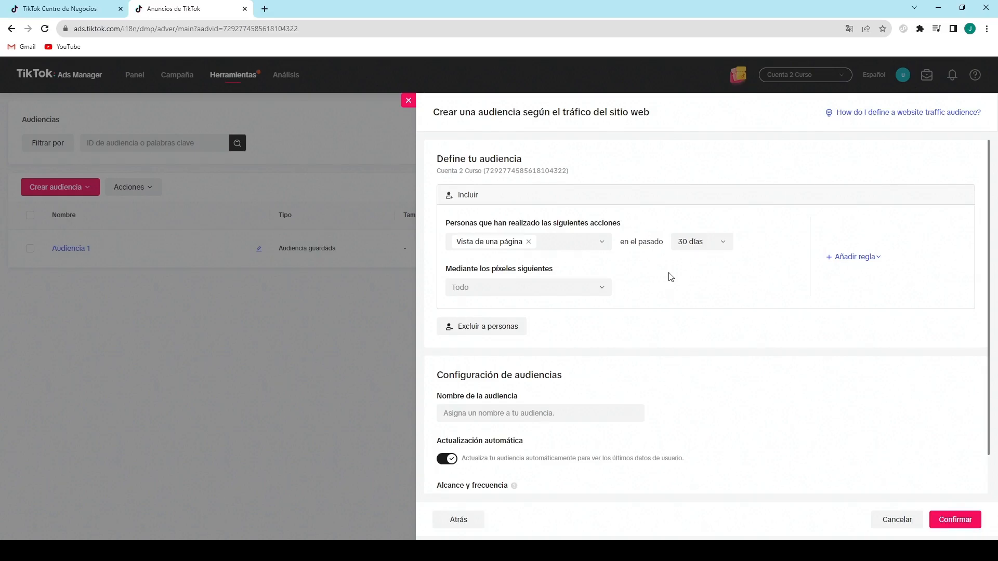
{"action": "left_click", "coordinate": [600, 248]}
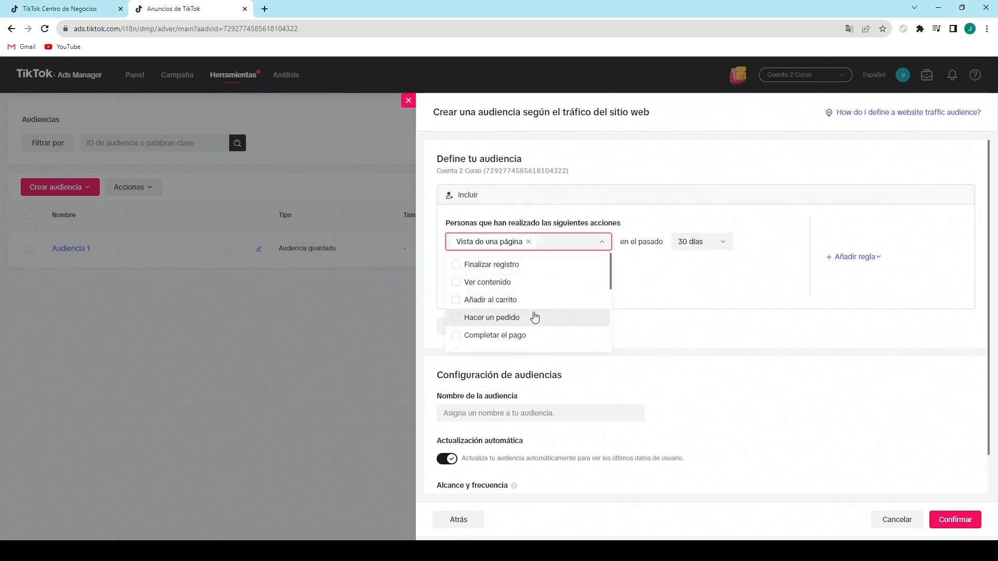
{"action": "scroll", "coordinate": [536, 319], "scroll_direction": "down", "scroll_amount": 1}
{"action": "scroll", "coordinate": [536, 318], "scroll_direction": "up", "scroll_amount": 1}
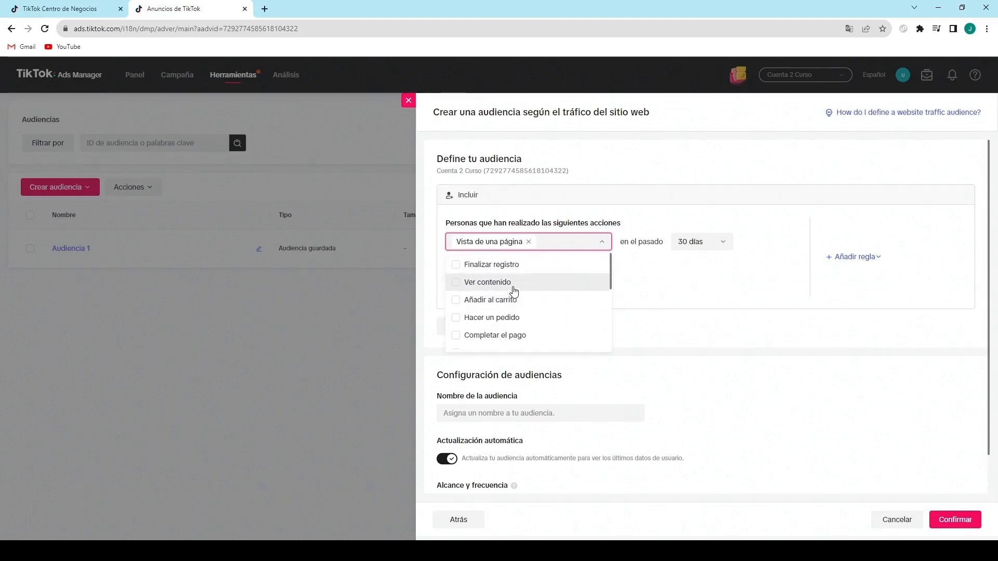
{"action": "left_click", "coordinate": [645, 283]}
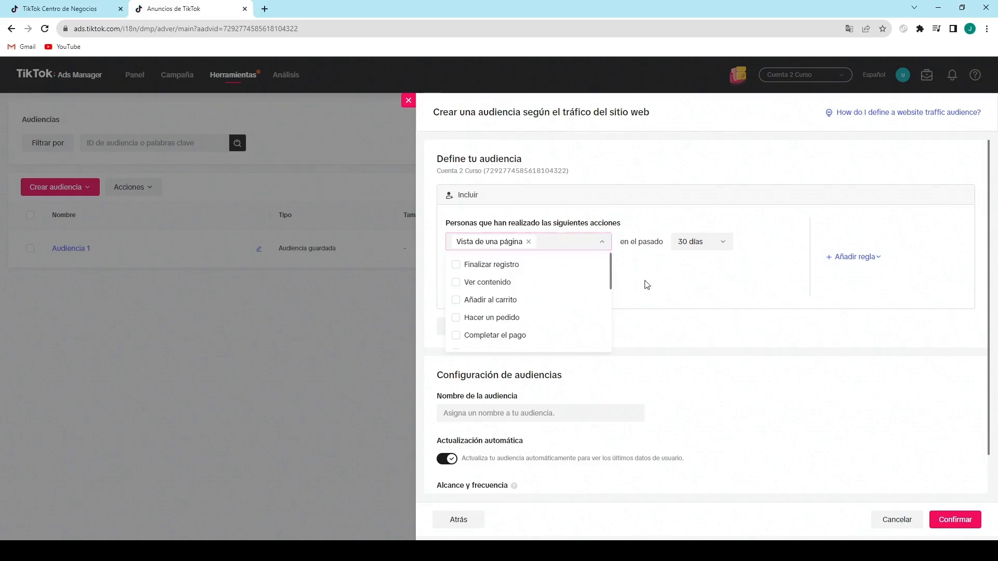
Step: Replace the included action Vista de una página with Completar el pago, Finalizar registro and Hacer un pedido
{"action": "left_click", "coordinate": [601, 248]}
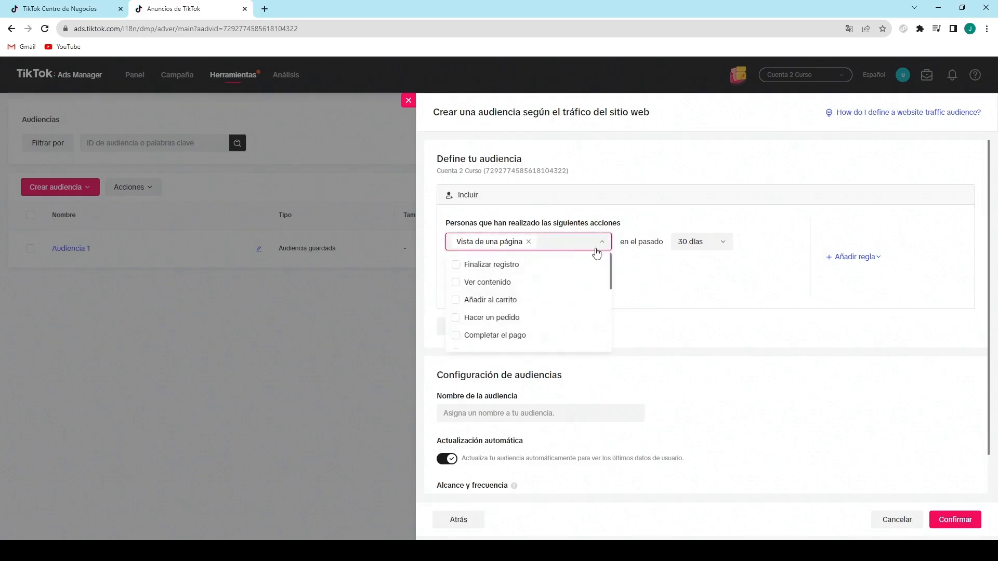
{"action": "left_click", "coordinate": [528, 243]}
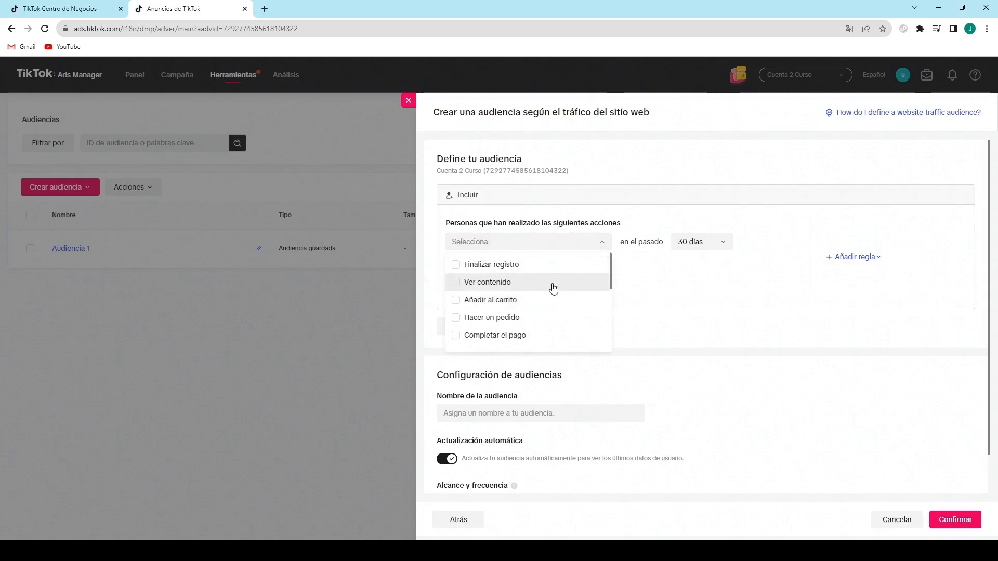
{"action": "left_click", "coordinate": [456, 337]}
{"action": "left_click", "coordinate": [456, 265]}
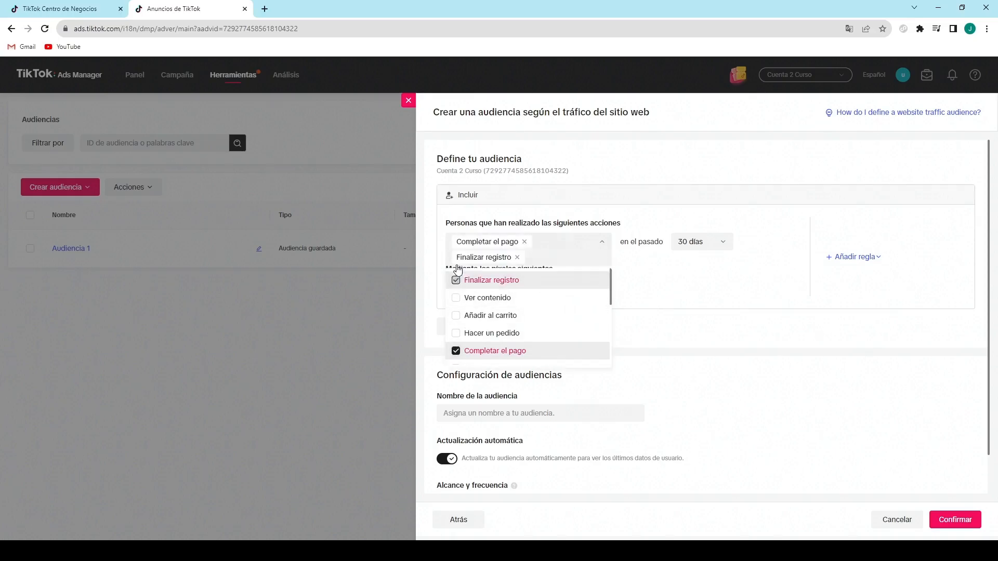
{"action": "left_click", "coordinate": [522, 333]}
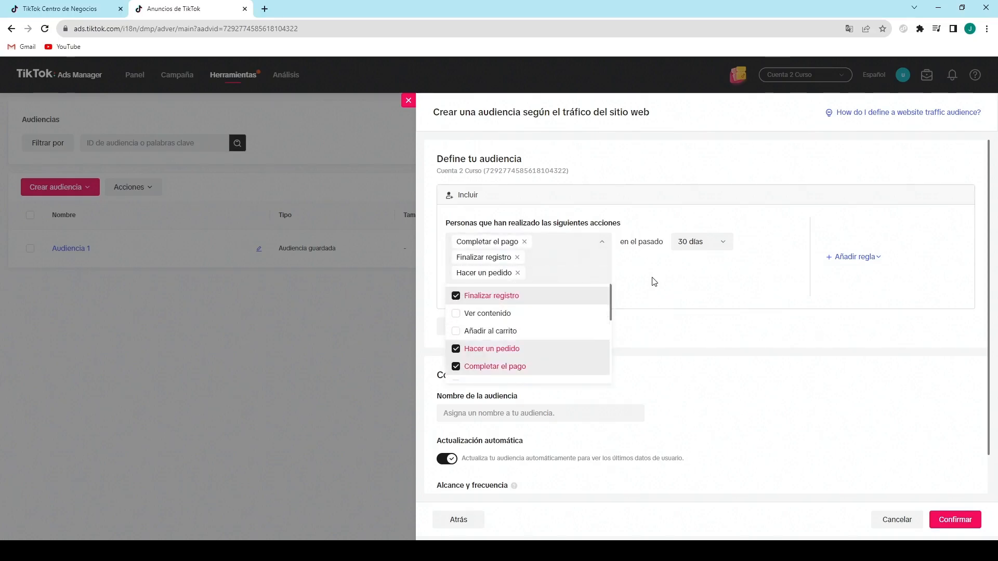
{"action": "left_click", "coordinate": [654, 281]}
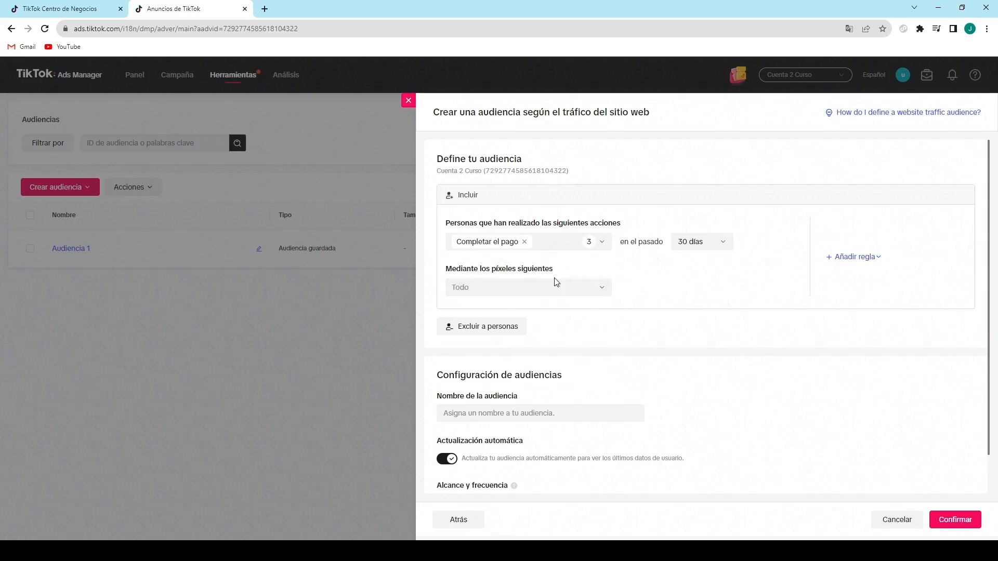
Step: Check which pixels the inclusion rule can use, keep Todo, and set the rule's period to 180 días
{"action": "left_click", "coordinate": [594, 288]}
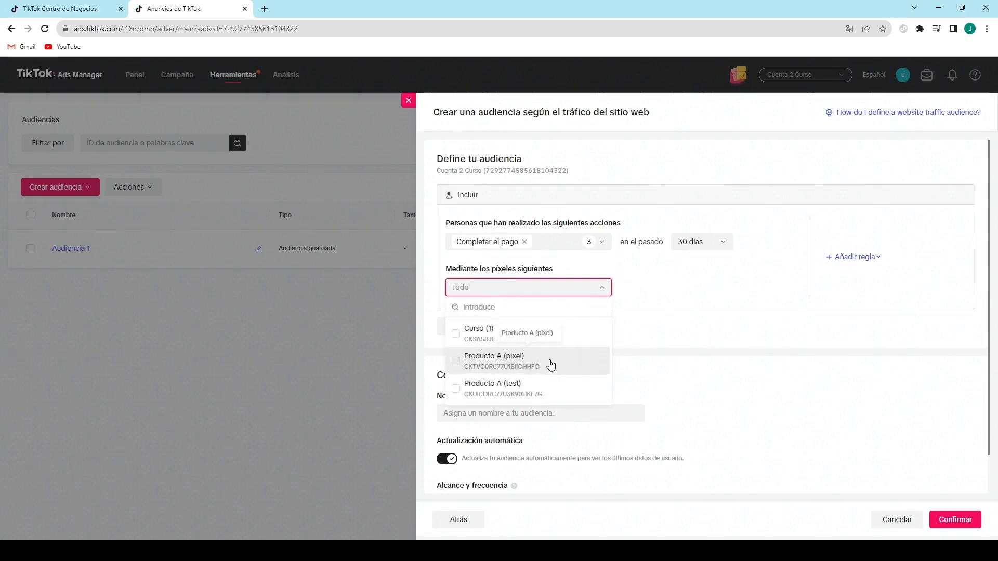
{"action": "left_click", "coordinate": [656, 298]}
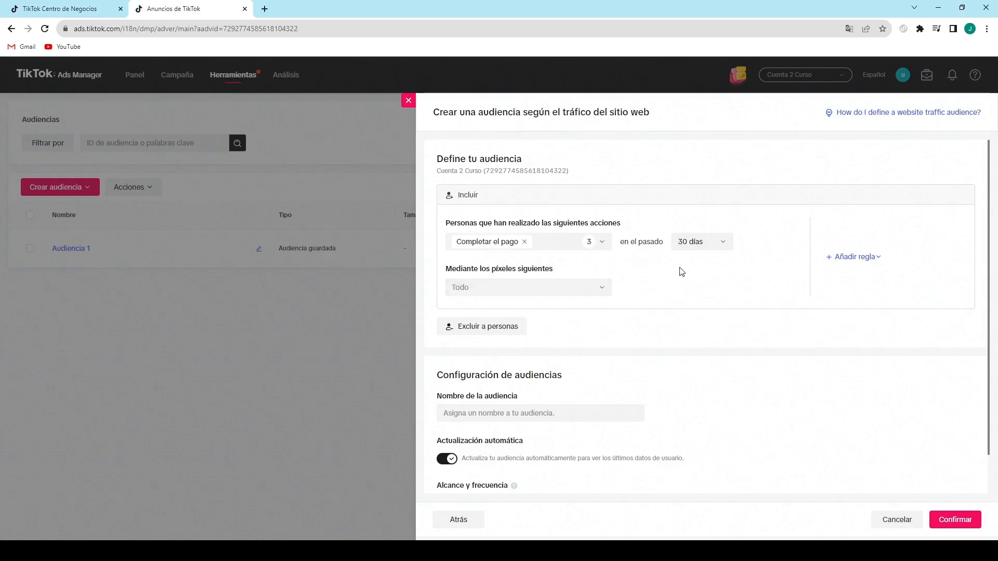
{"action": "left_click", "coordinate": [730, 248]}
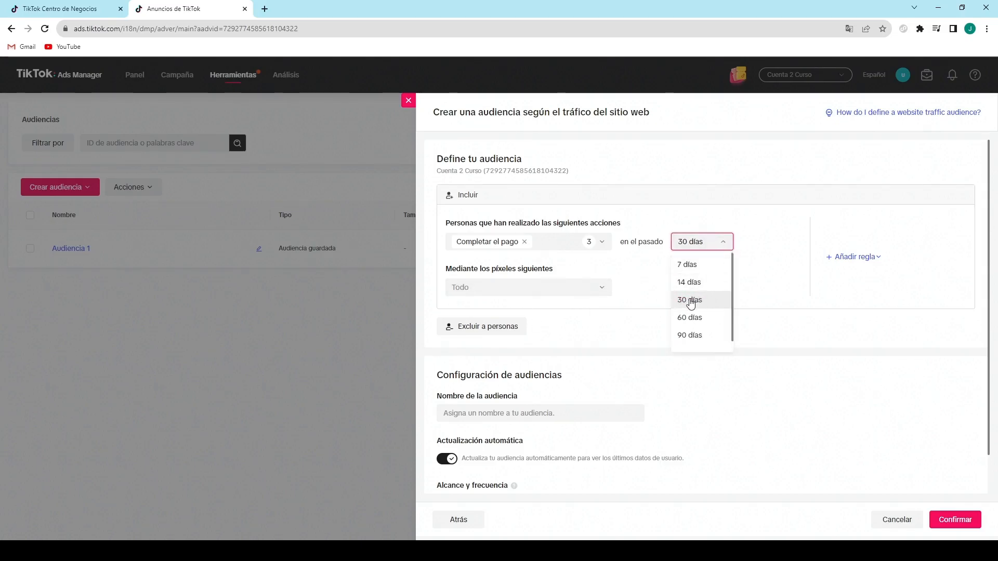
{"action": "scroll", "coordinate": [697, 335], "scroll_direction": "down", "scroll_amount": 1}
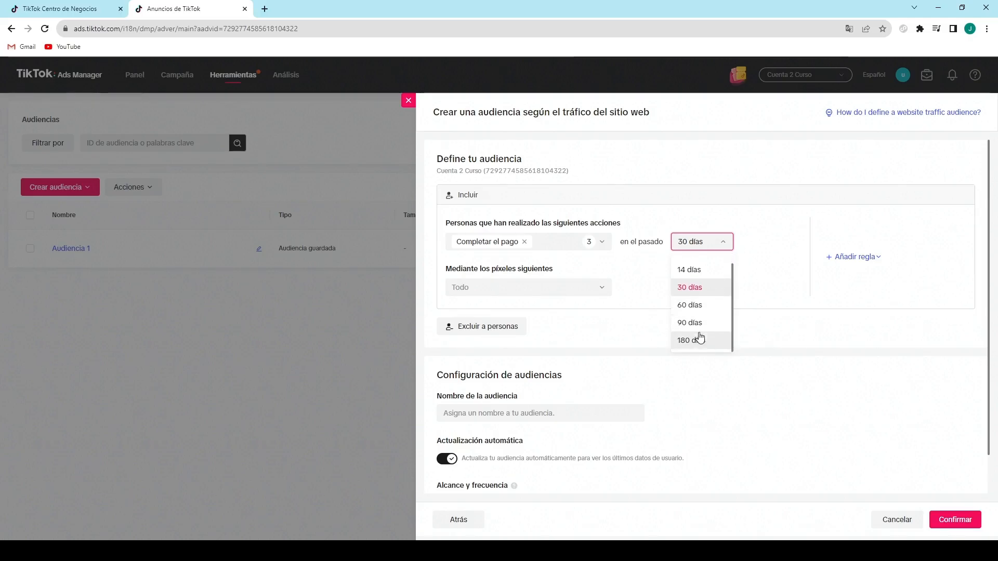
{"action": "left_click", "coordinate": [700, 341]}
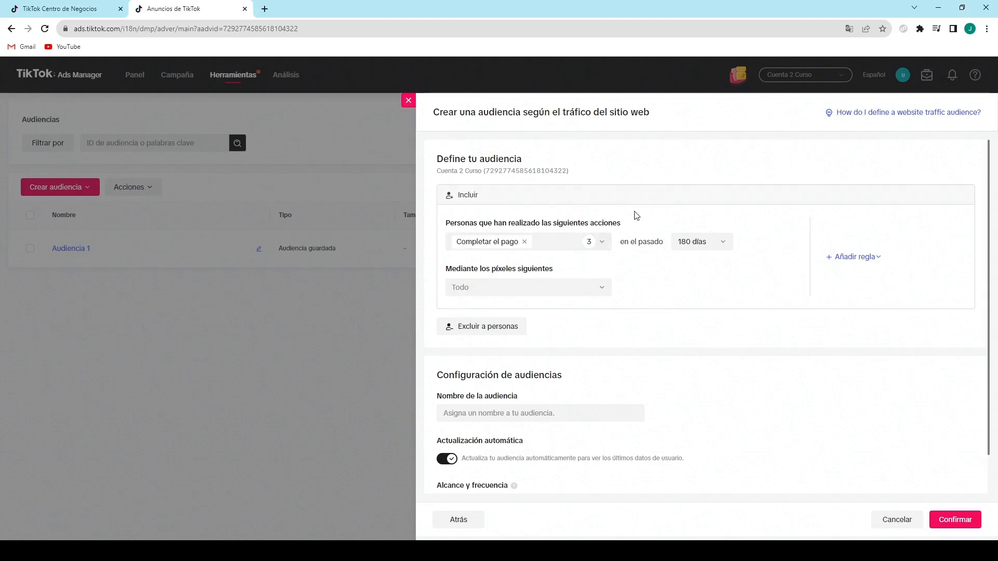
Step: Add an exclusion rule to the website traffic audience and clear its Vista de una página action
{"action": "left_click", "coordinate": [500, 328]}
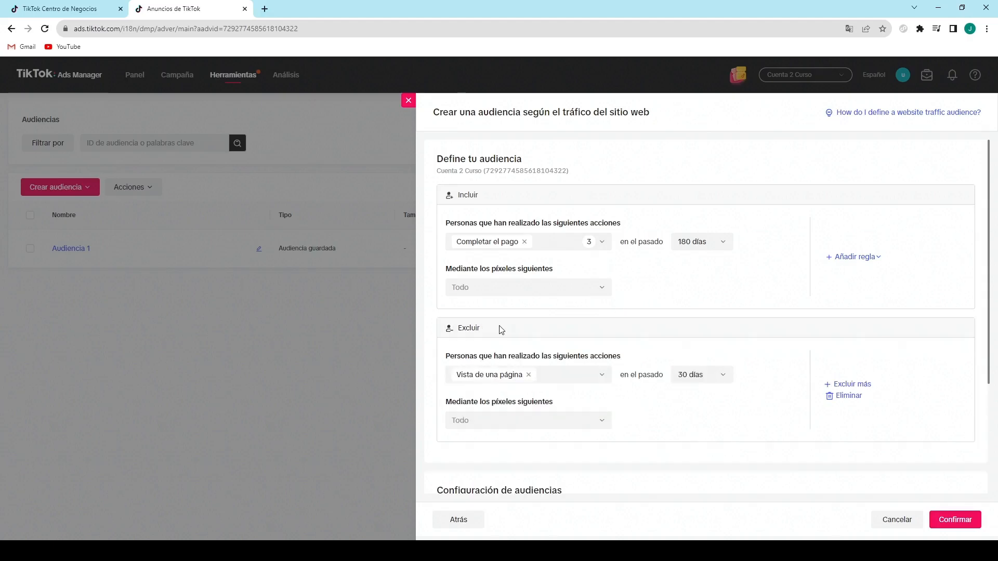
{"action": "left_click", "coordinate": [529, 375]}
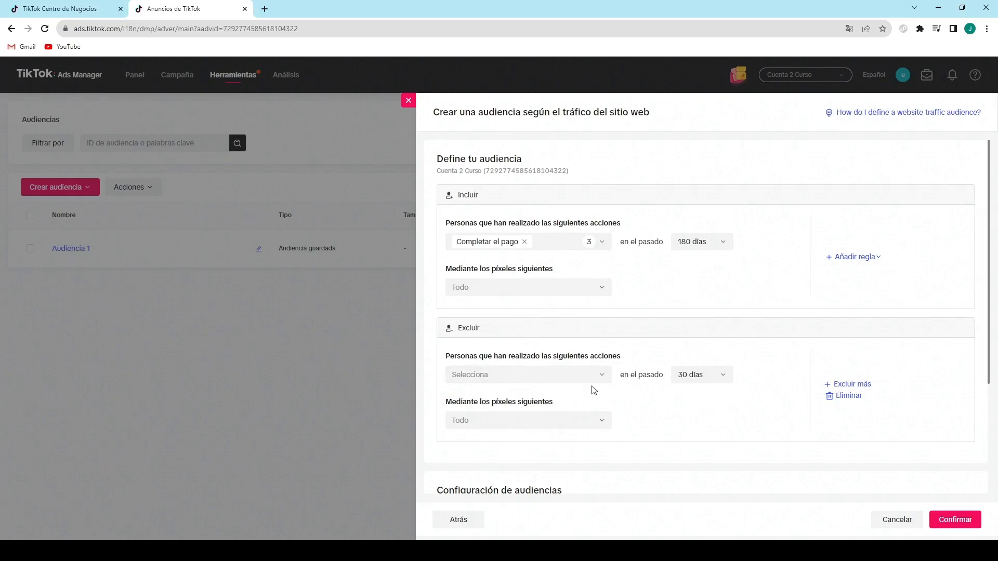
Step: Name the website traffic audience Audiencia Producto Comprado and create it without the exclusion rule
{"action": "scroll", "coordinate": [667, 320], "scroll_direction": "down", "scroll_amount": 3}
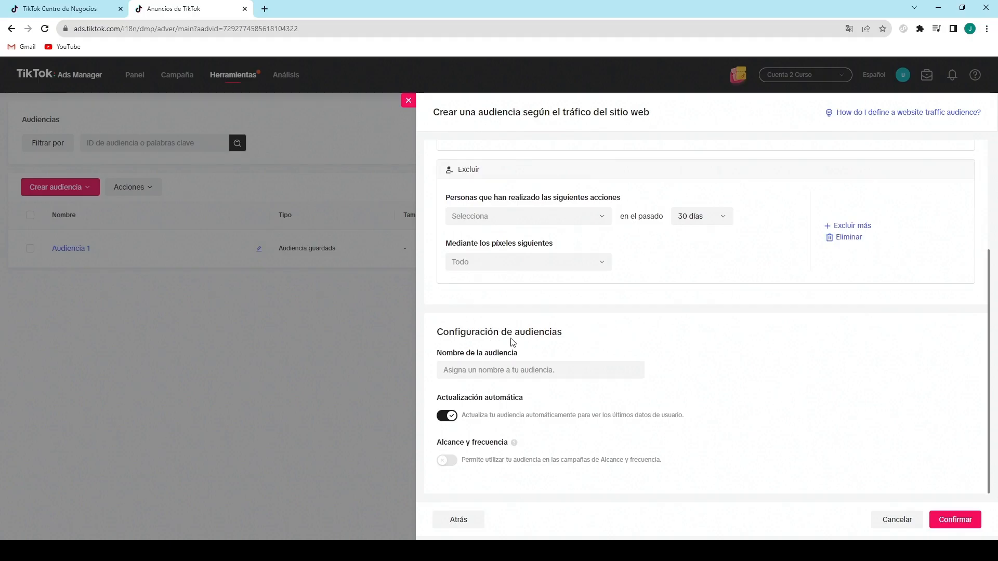
{"action": "left_click", "coordinate": [550, 374]}
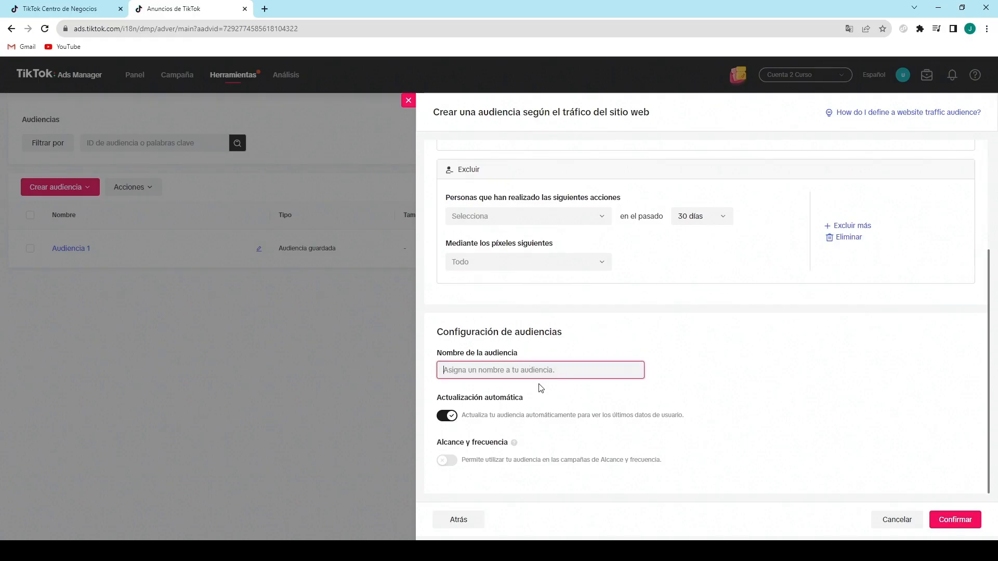
{"action": "scroll", "coordinate": [539, 387], "scroll_direction": "up", "scroll_amount": 3}
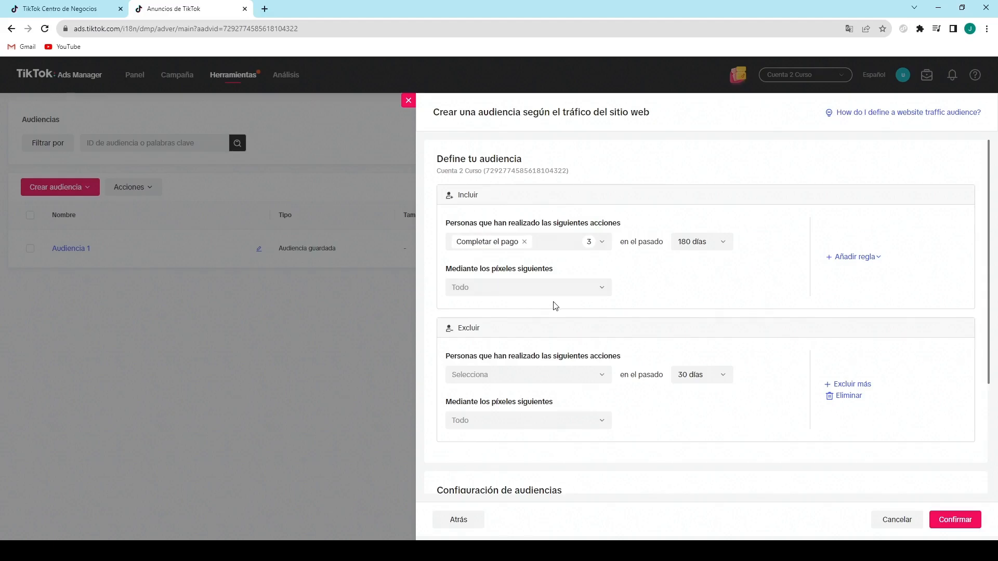
{"action": "scroll", "coordinate": [555, 311], "scroll_direction": "down", "scroll_amount": 3}
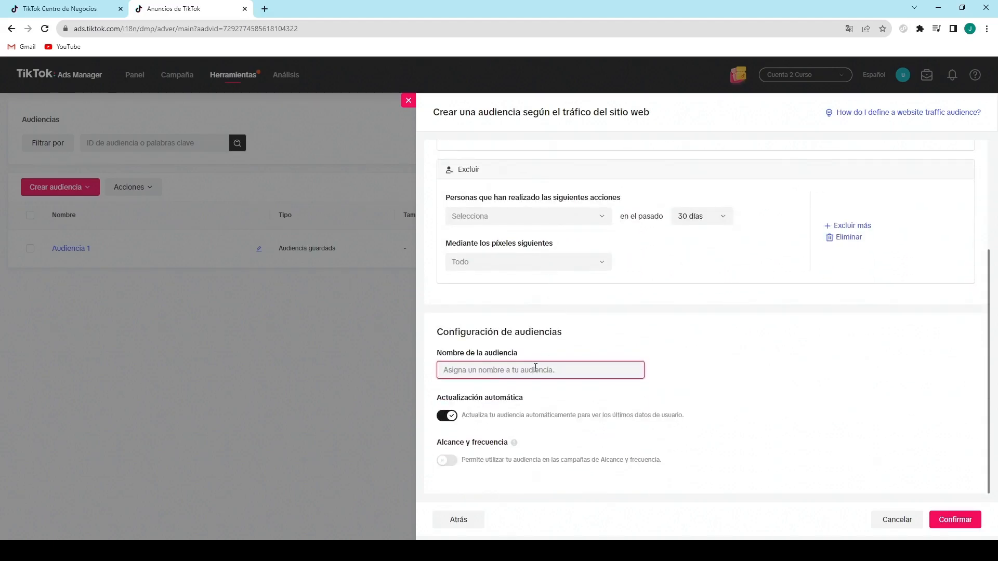
{"action": "type", "text": "A"}
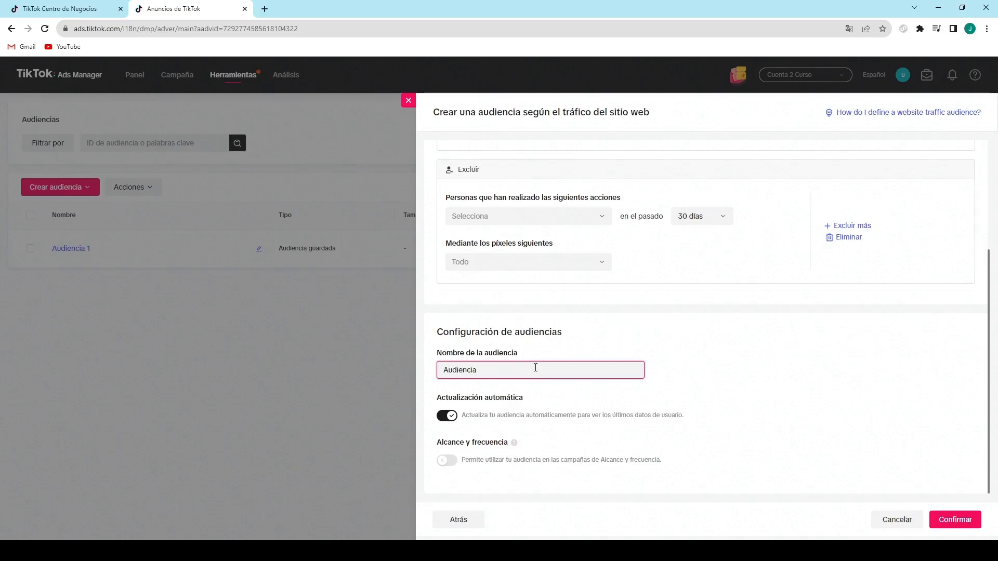
{"action": "type", "text": "udiencia Producto Comprado"}
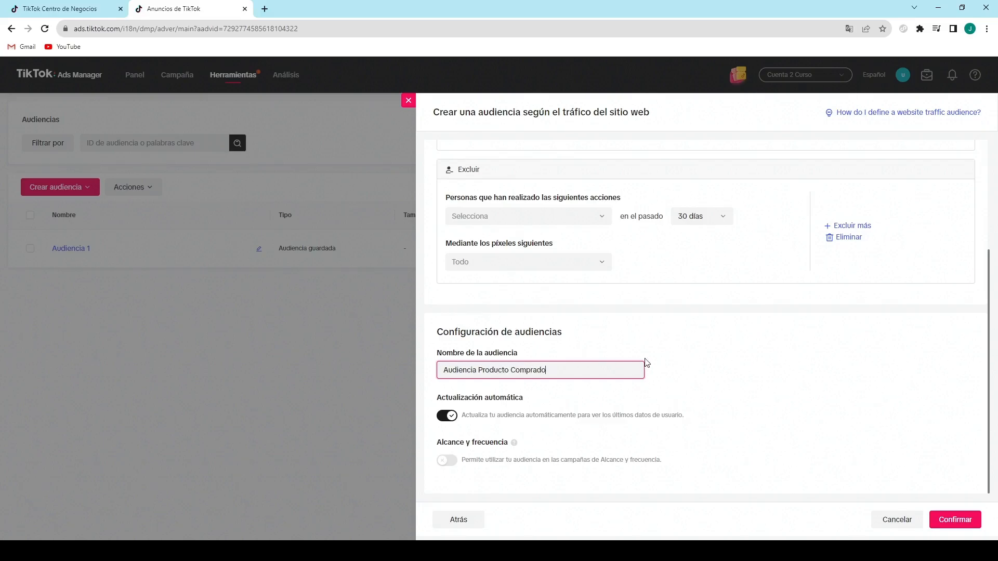
{"action": "left_click", "coordinate": [712, 403]}
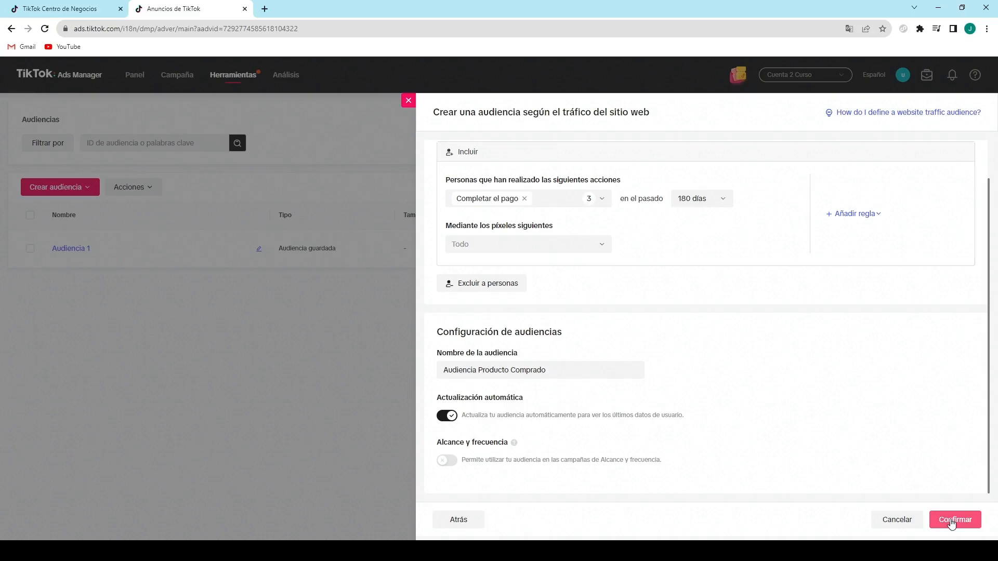
{"action": "left_click", "coordinate": [952, 522]}
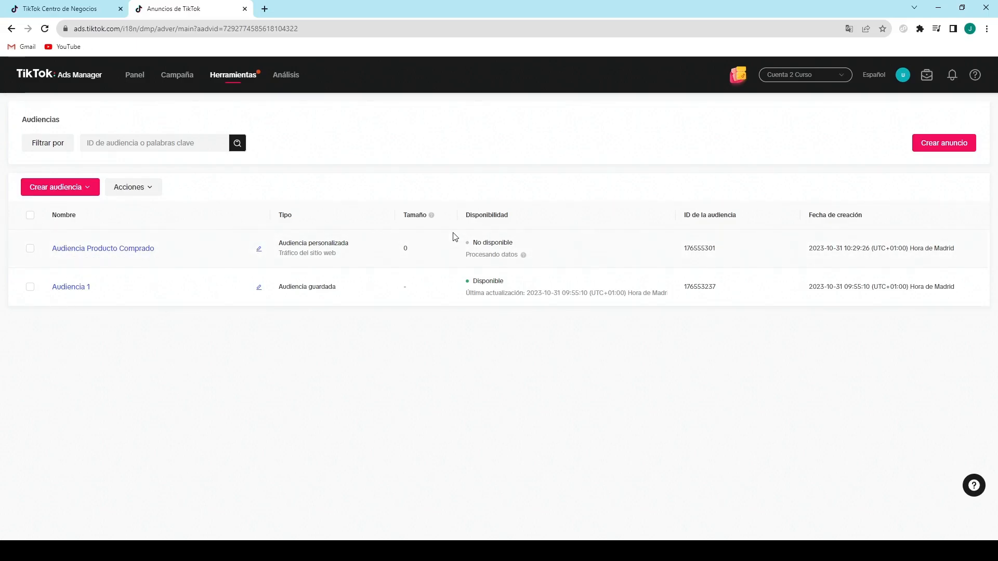
Step: Open the draft campaign Producto A 1 for editing from the campaign overview and go down to its Configuración
{"action": "left_click", "coordinate": [185, 78]}
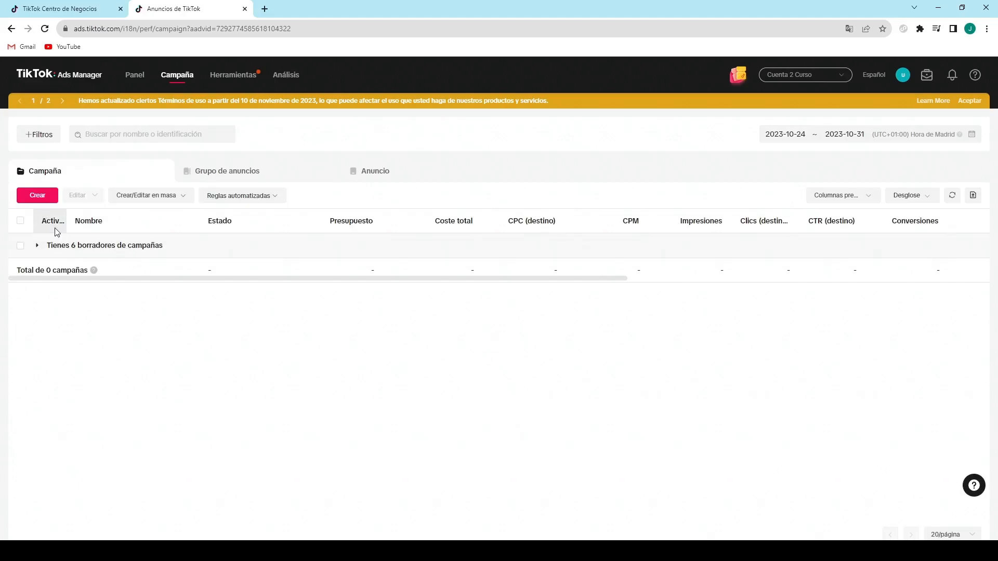
{"action": "left_click", "coordinate": [38, 245]}
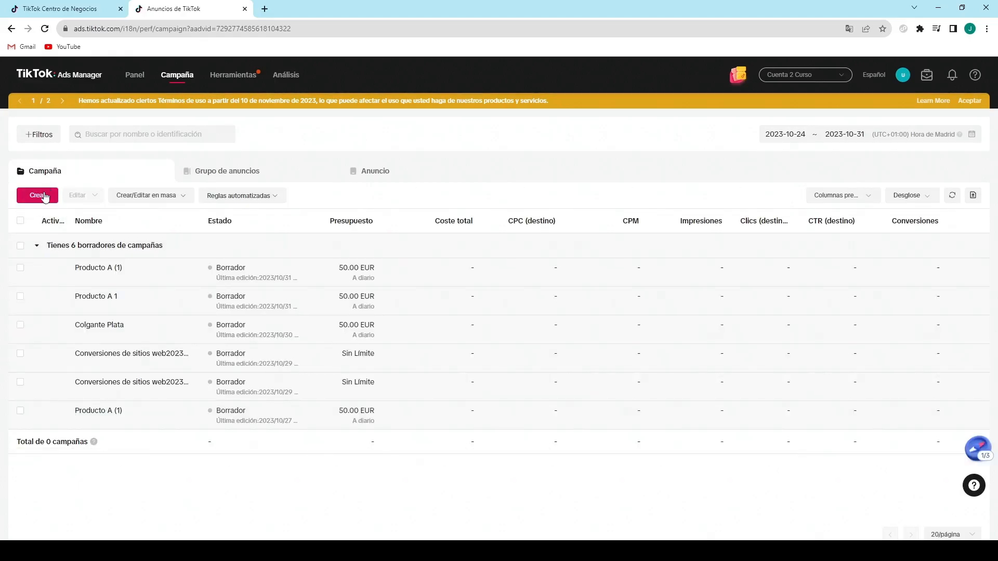
{"action": "mouse_move", "coordinate": [149, 276]}
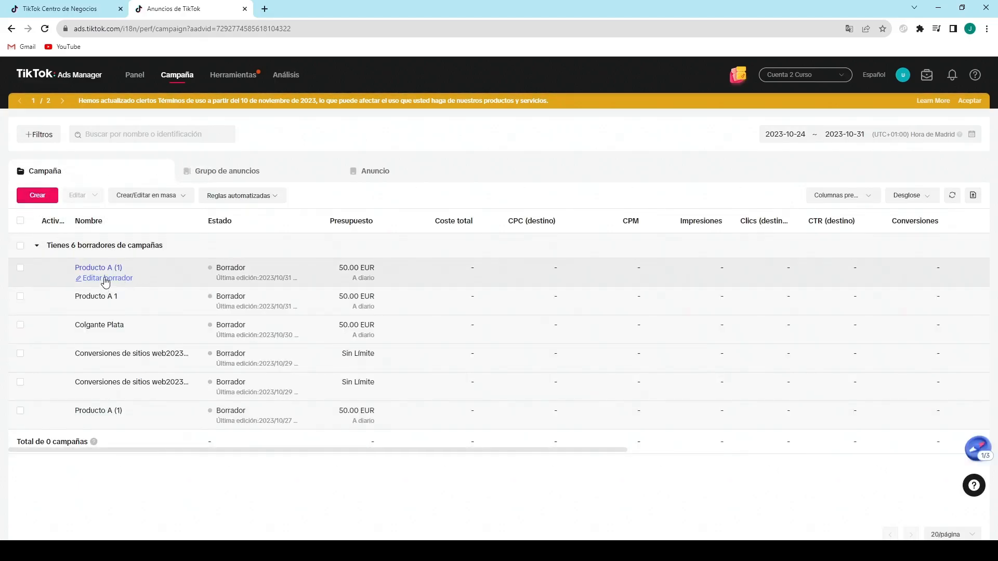
{"action": "mouse_move", "coordinate": [100, 298]}
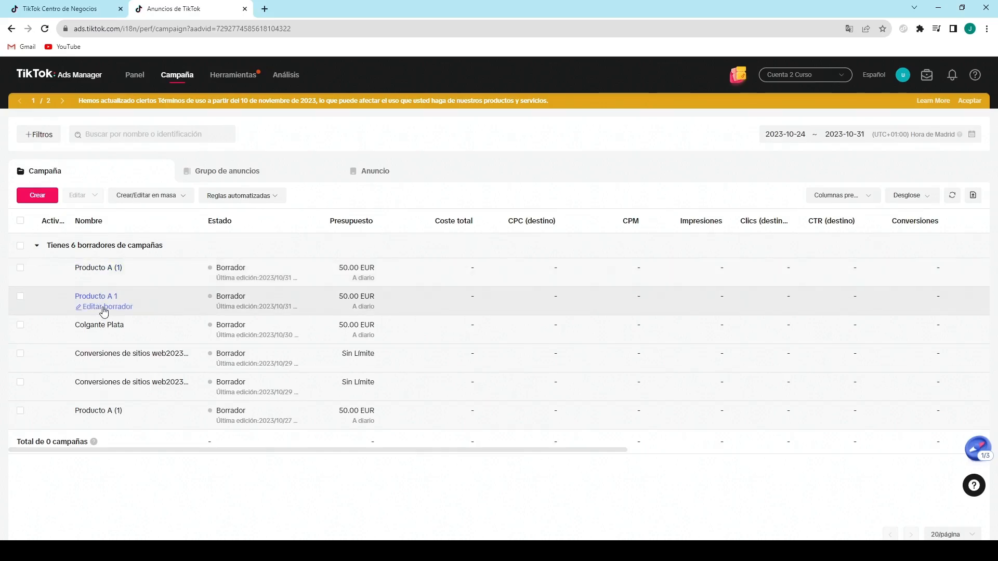
{"action": "left_click", "coordinate": [104, 308]}
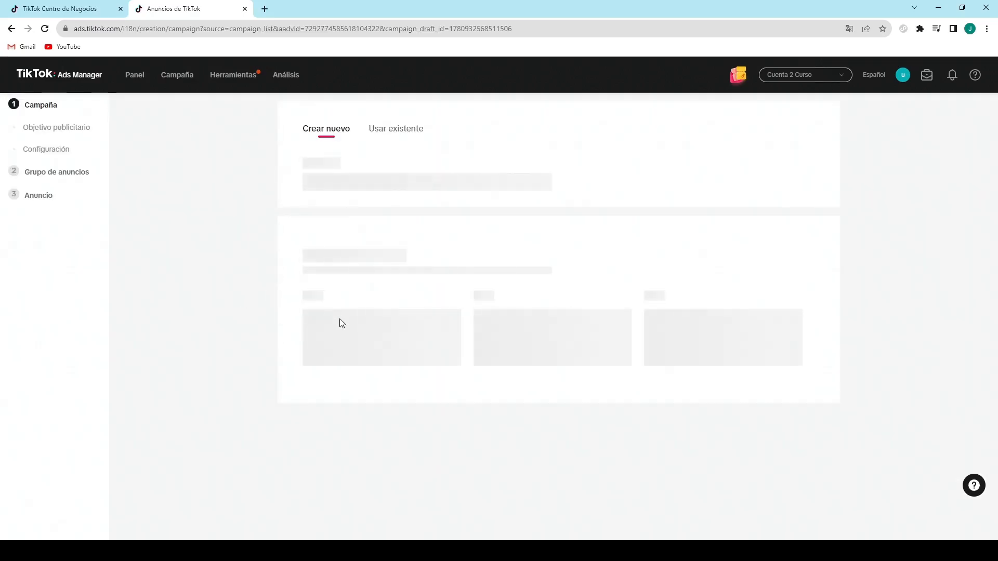
{"action": "scroll", "coordinate": [650, 416], "scroll_direction": "down", "scroll_amount": 4}
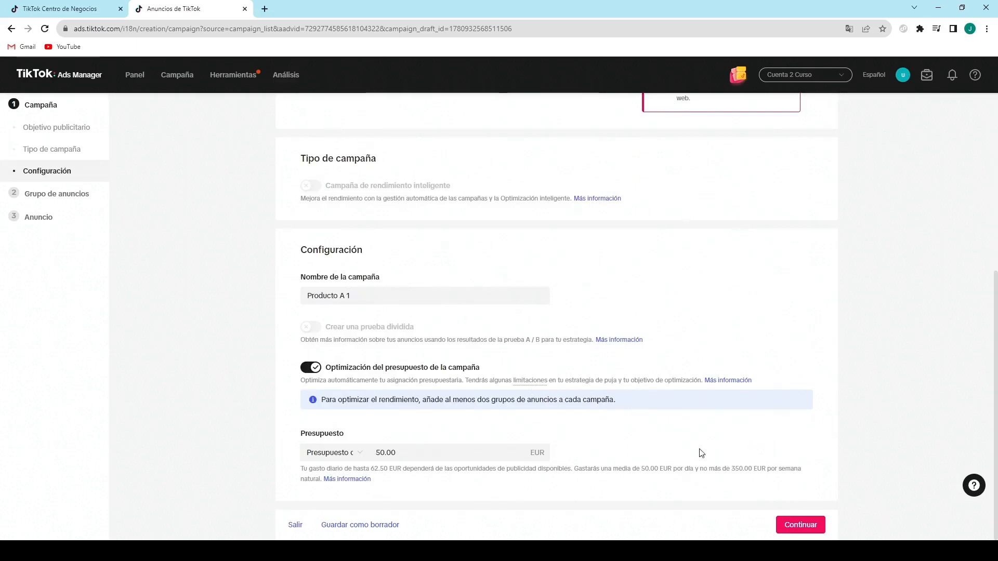
Step: Continue the draft campaign to its ad group and go to the Audiencia settings under Segmentación
{"action": "left_click", "coordinate": [799, 525]}
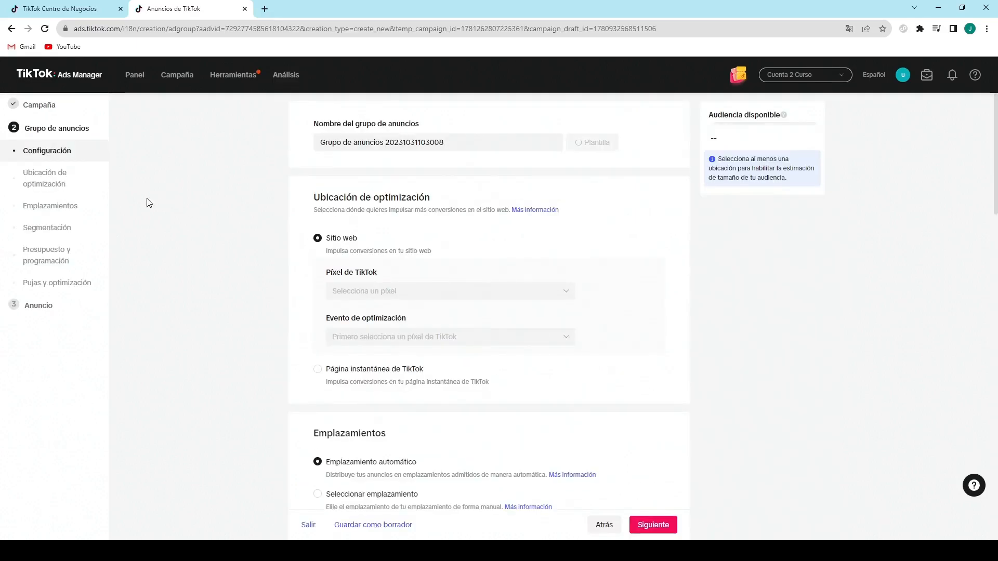
{"action": "left_click", "coordinate": [59, 227]}
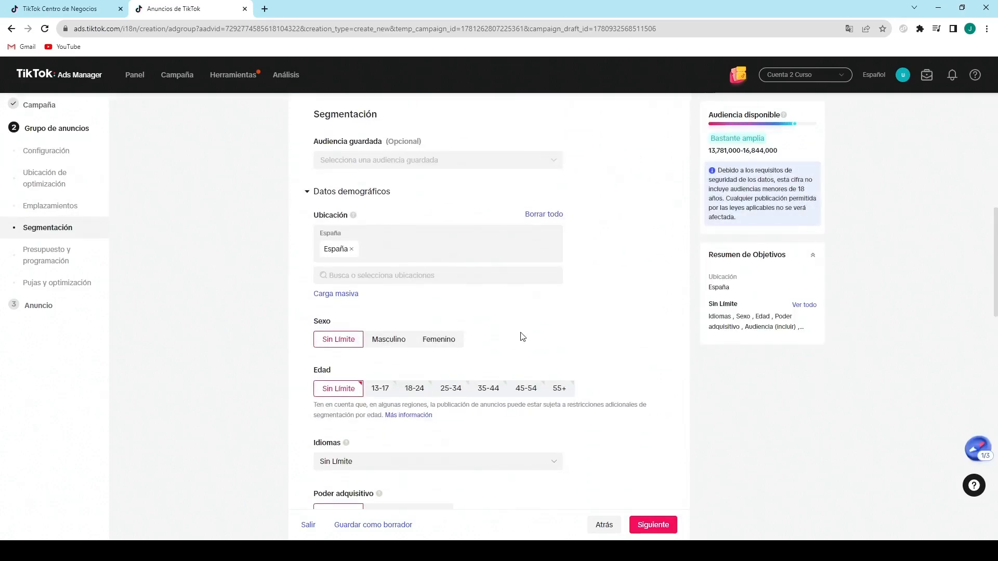
{"action": "scroll", "coordinate": [468, 252], "scroll_direction": "down", "scroll_amount": 7}
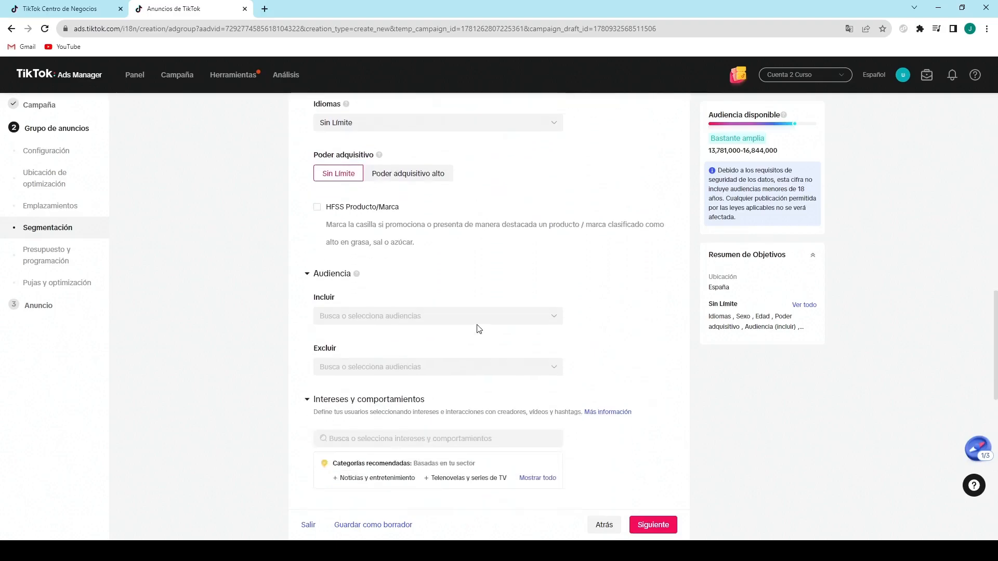
{"action": "scroll", "coordinate": [308, 278], "scroll_direction": "down", "scroll_amount": 1}
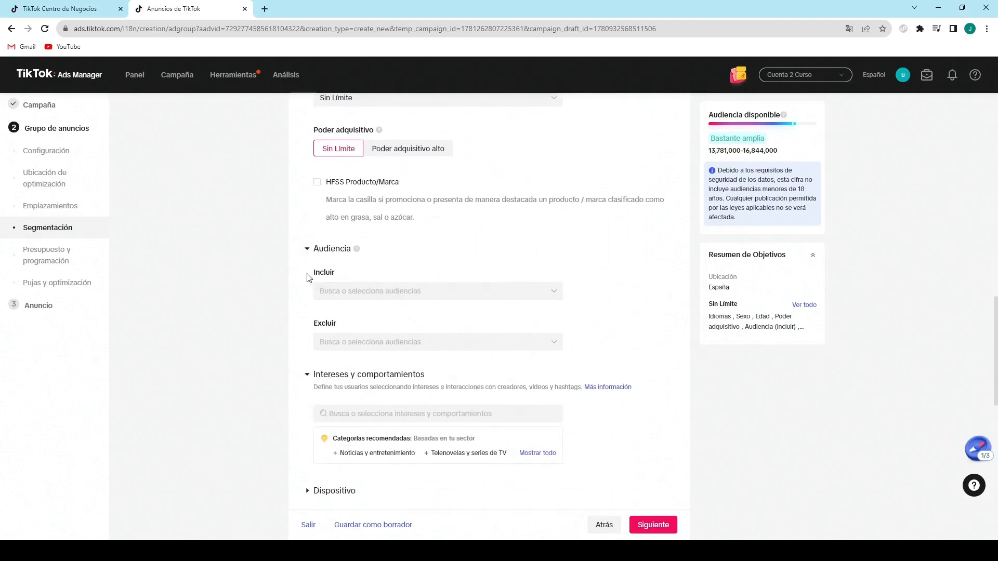
Step: Check which audiences the ad group can include and exclude, looking through both Todo and Personalizado for inclusion
{"action": "left_click", "coordinate": [519, 294]}
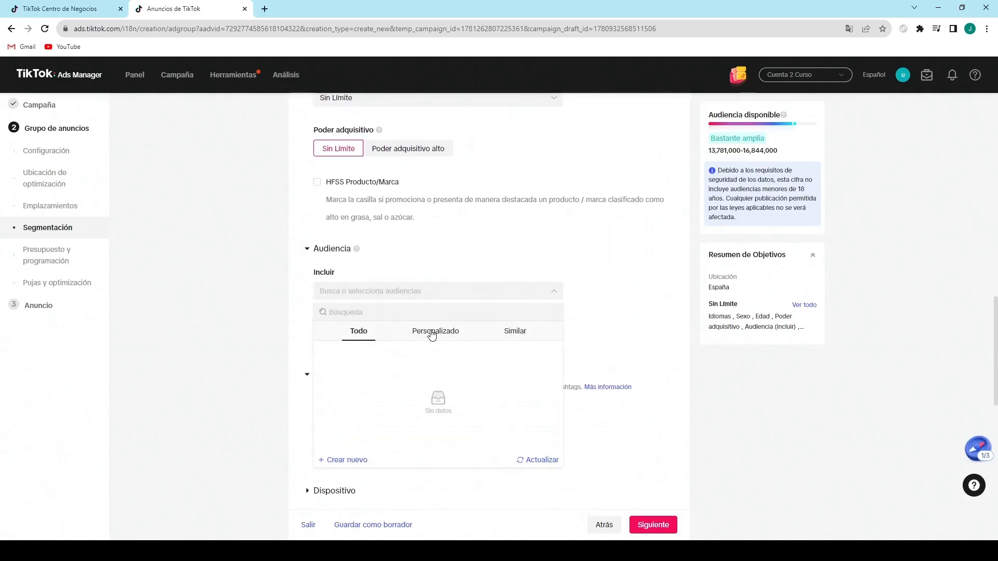
{"action": "left_click", "coordinate": [431, 335]}
{"action": "left_click", "coordinate": [358, 332]}
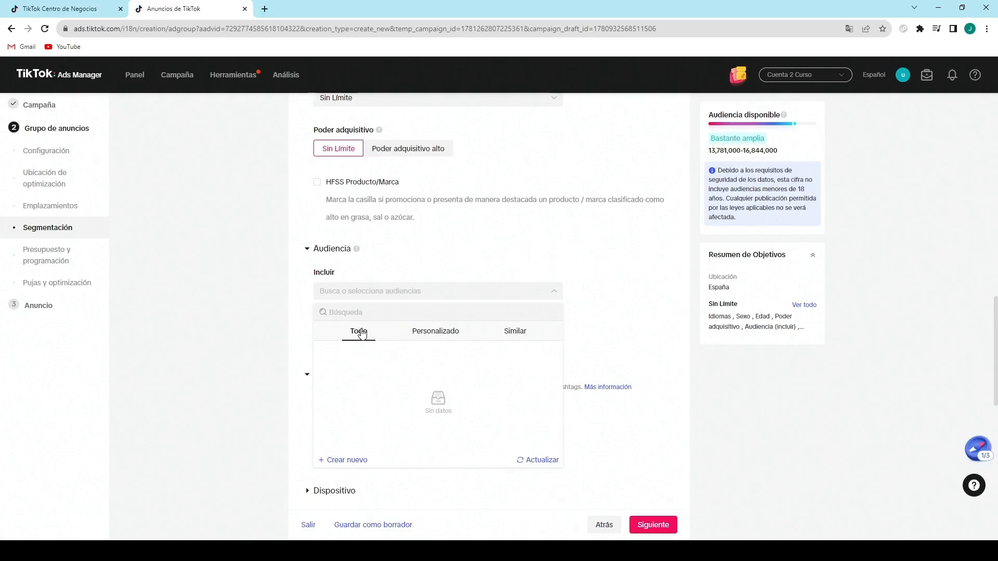
{"action": "left_click", "coordinate": [605, 320]}
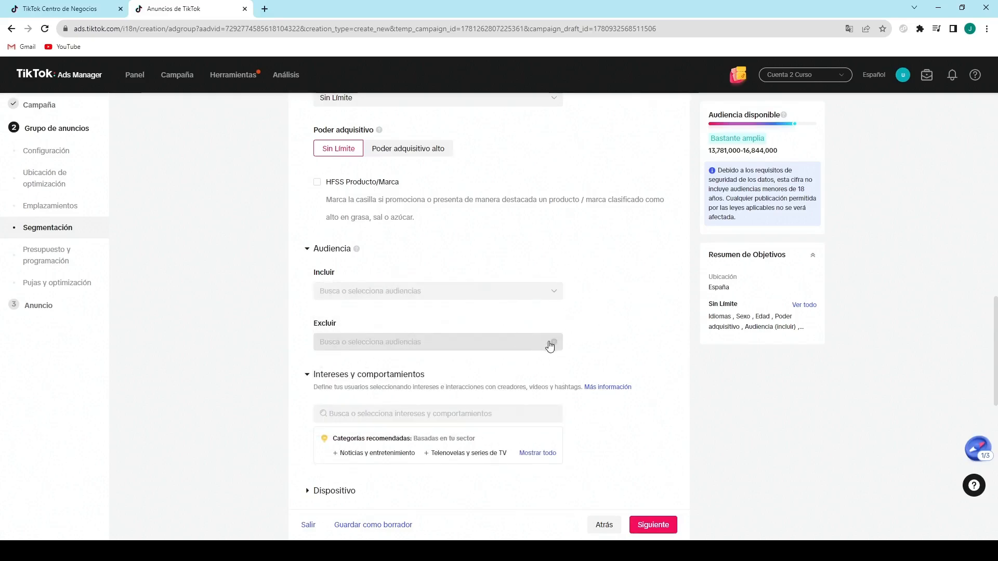
{"action": "left_click", "coordinate": [477, 343]}
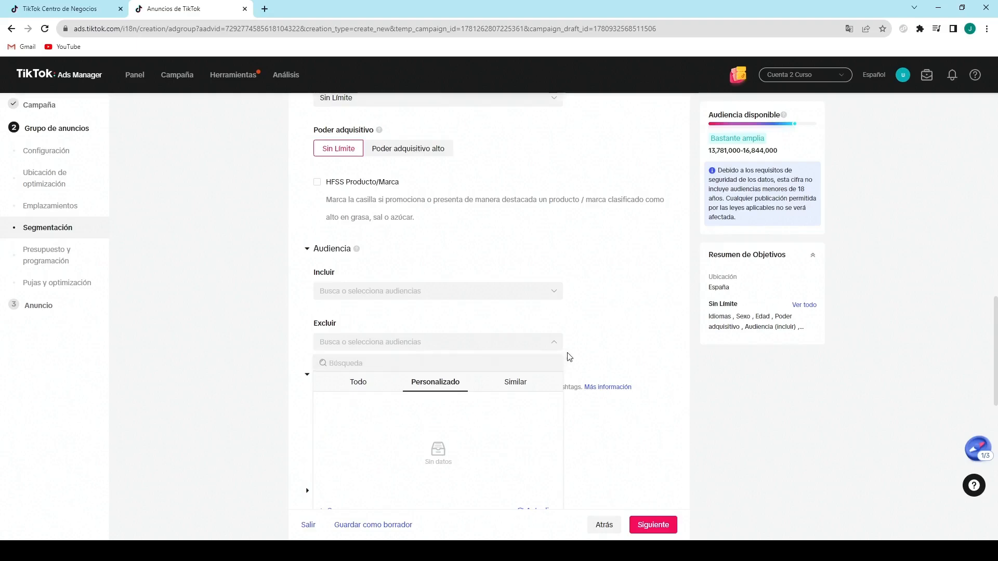
{"action": "left_click", "coordinate": [624, 345]}
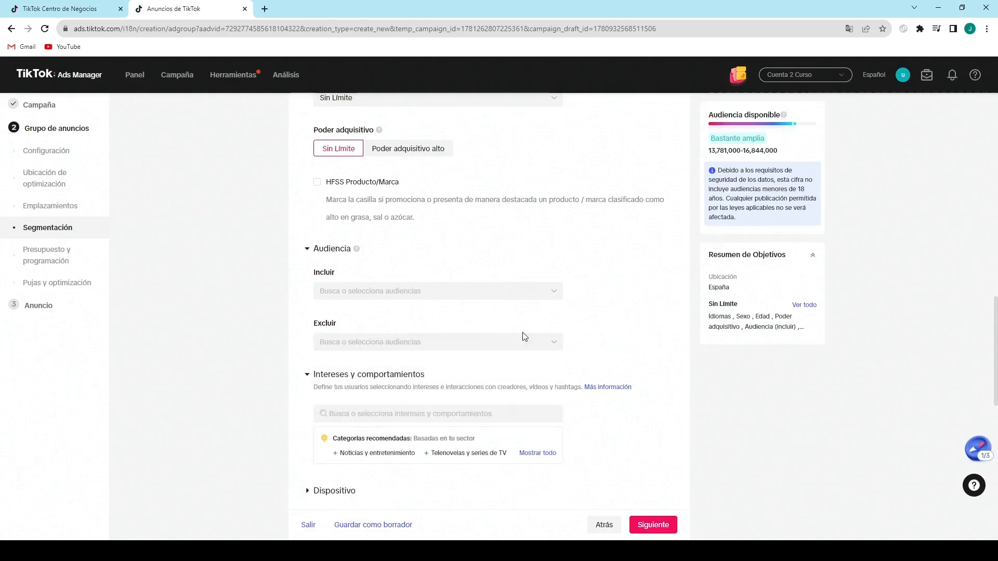
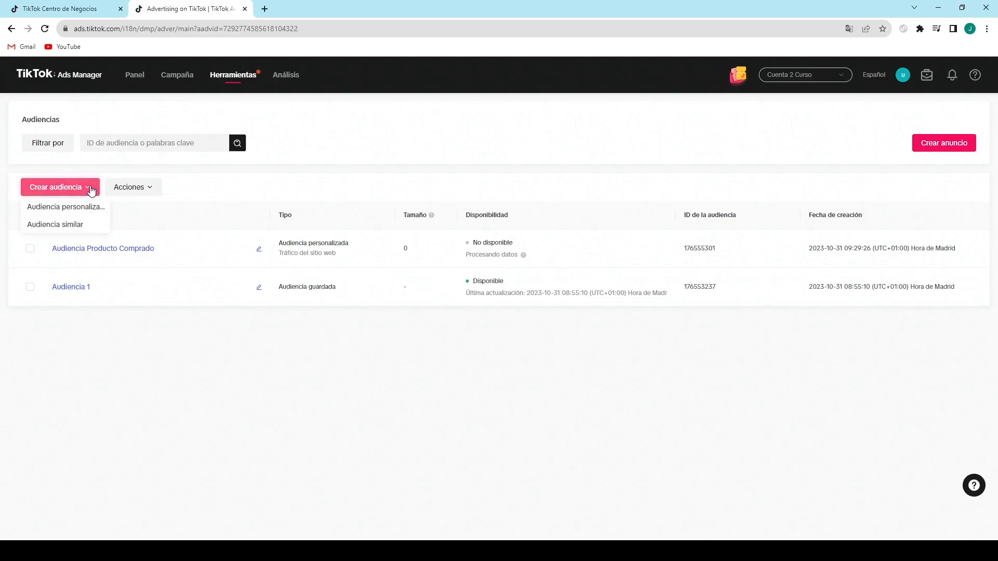
Step: Start an Audiencia similar from the audience manager, check its available source audiences and look over the remaining settings
{"action": "left_click", "coordinate": [86, 211]}
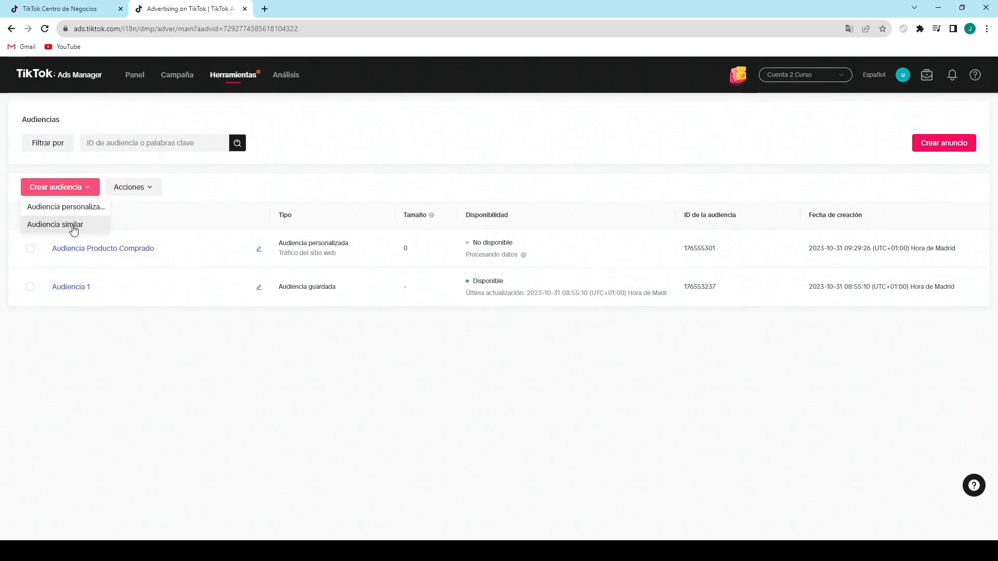
{"action": "left_click", "coordinate": [74, 227]}
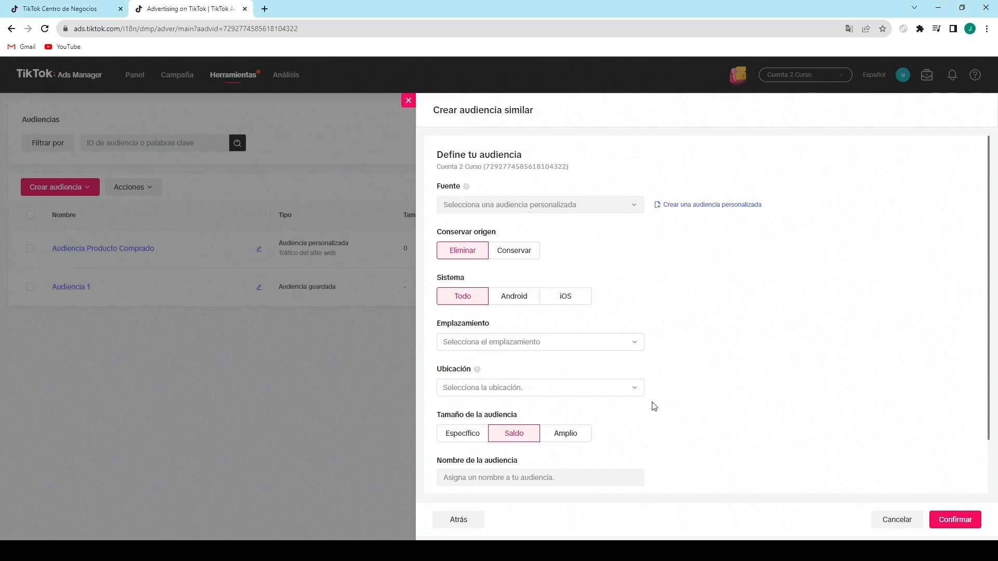
{"action": "left_click", "coordinate": [623, 209]}
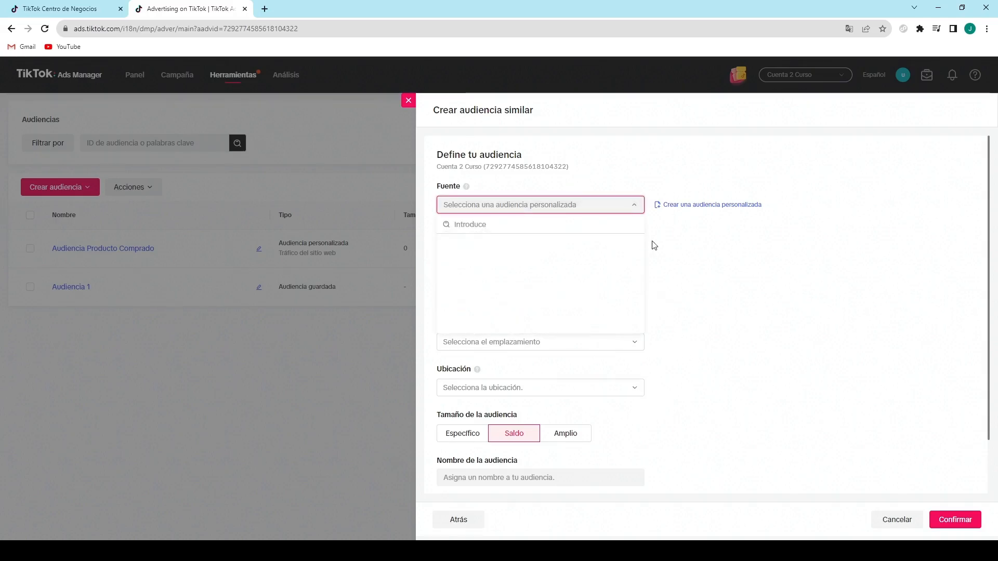
{"action": "left_click", "coordinate": [675, 255]}
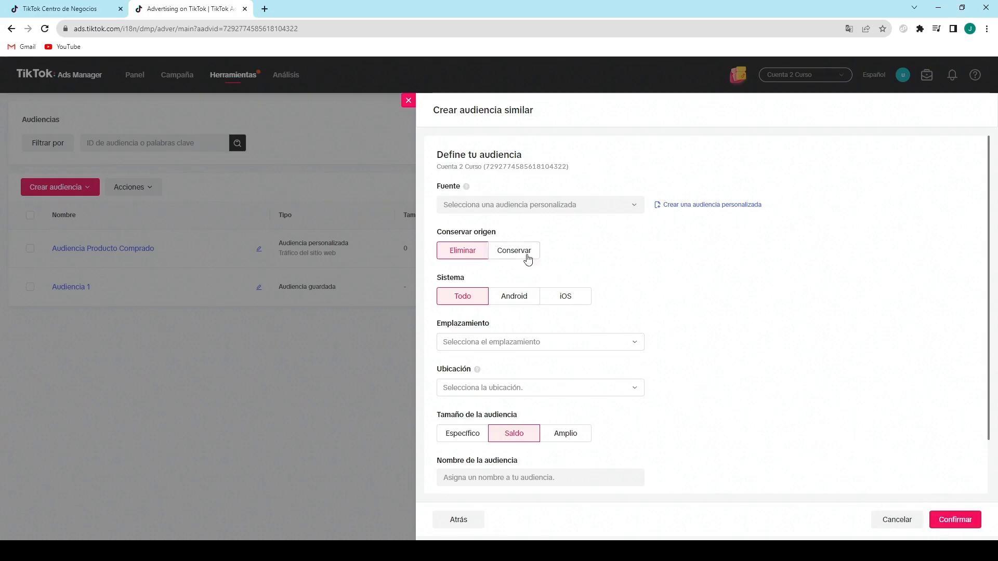
{"action": "scroll", "coordinate": [551, 413], "scroll_direction": "down", "scroll_amount": 2}
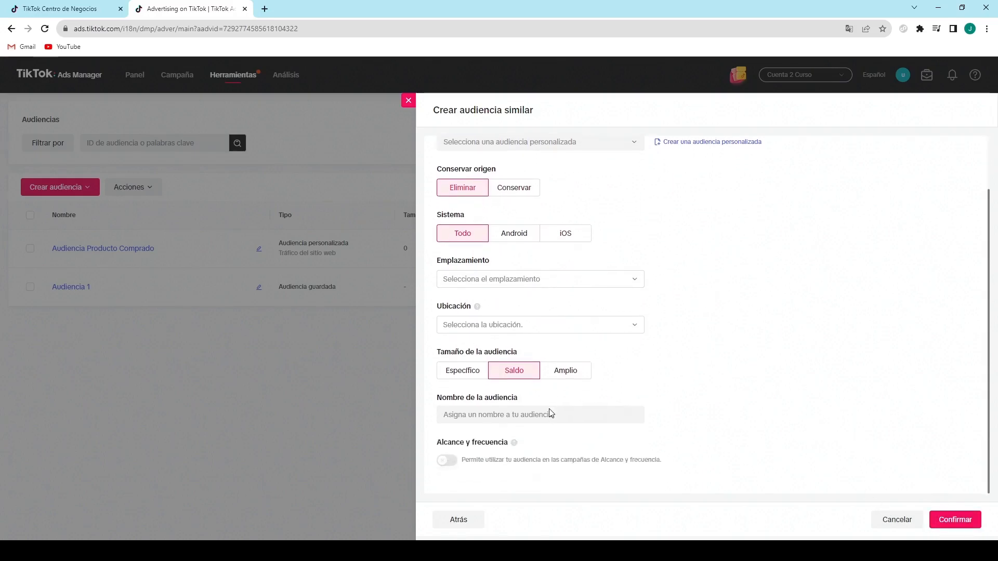
{"action": "scroll", "coordinate": [550, 412], "scroll_direction": "up", "scroll_amount": 2}
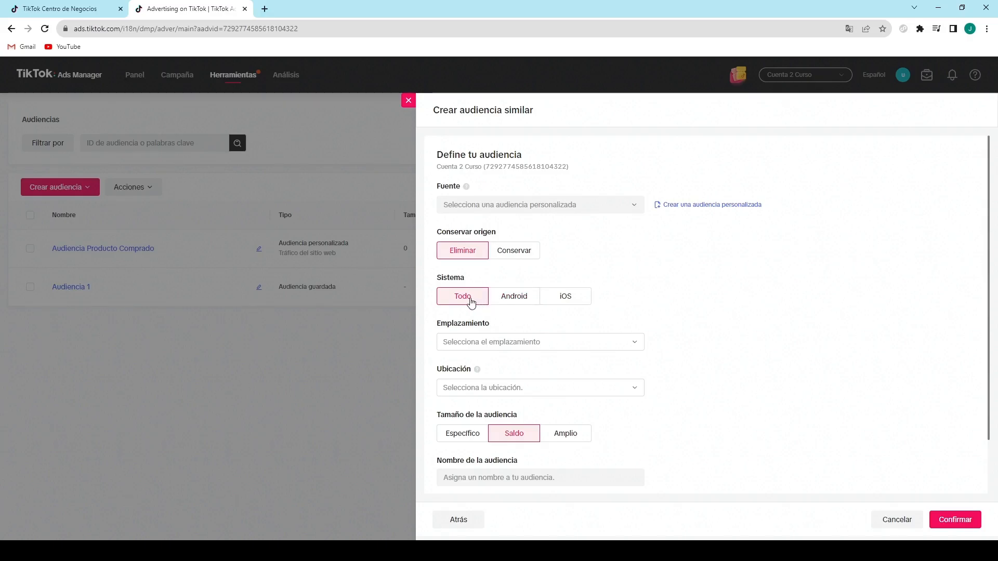
Step: Try Android and iOS as the similar audience's Sistema, and return it to Todo
{"action": "left_click", "coordinate": [513, 296]}
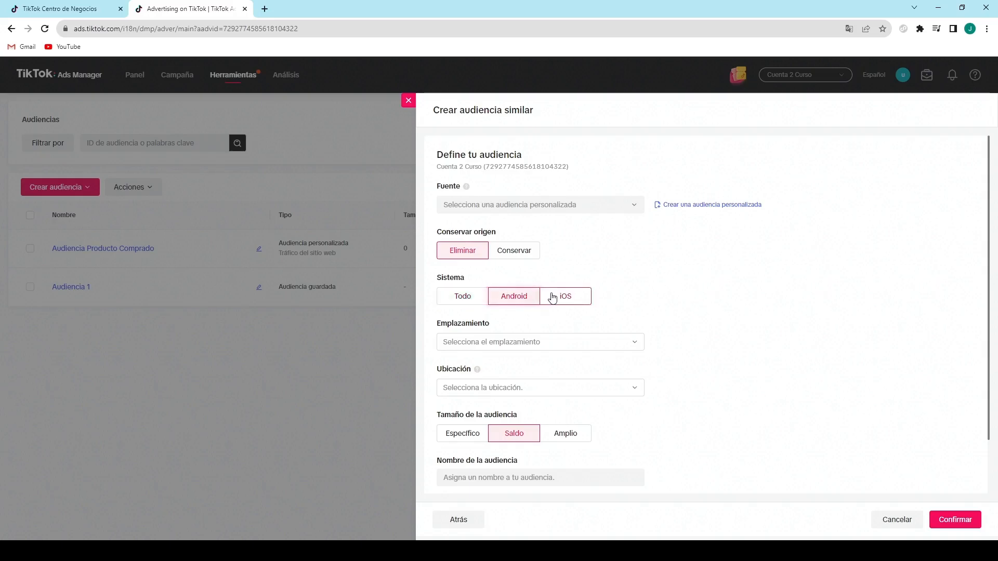
{"action": "left_click", "coordinate": [554, 297]}
{"action": "left_click", "coordinate": [473, 301]}
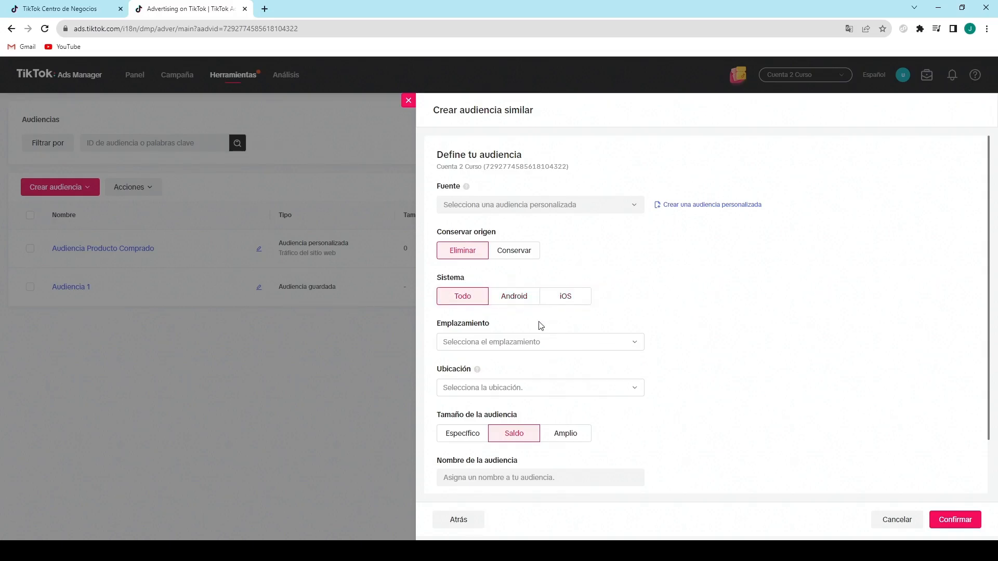
Step: Examine the Emplazamiento and Ubicación choices for the similar audience without selecting any
{"action": "left_click", "coordinate": [636, 343]}
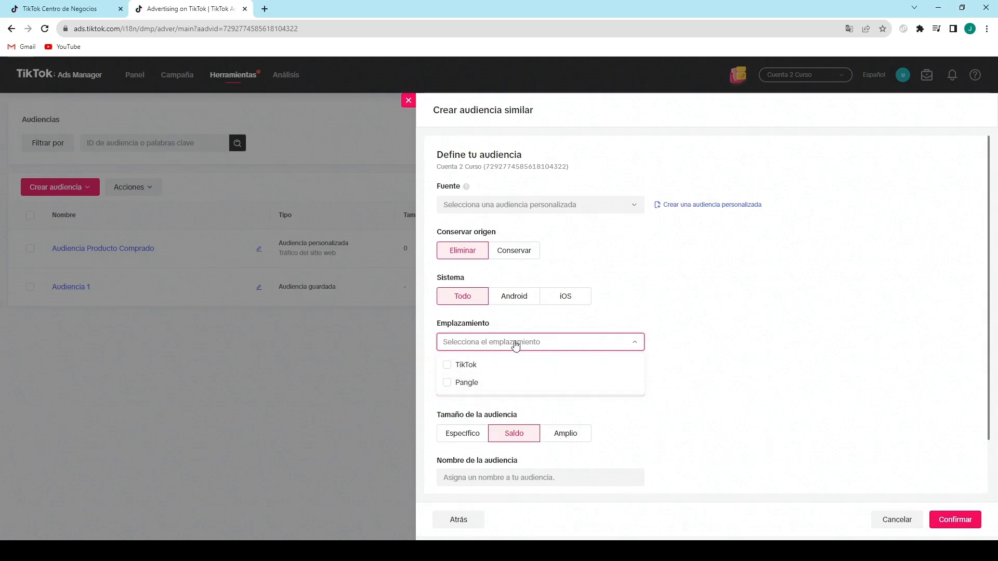
{"action": "left_click", "coordinate": [697, 376]}
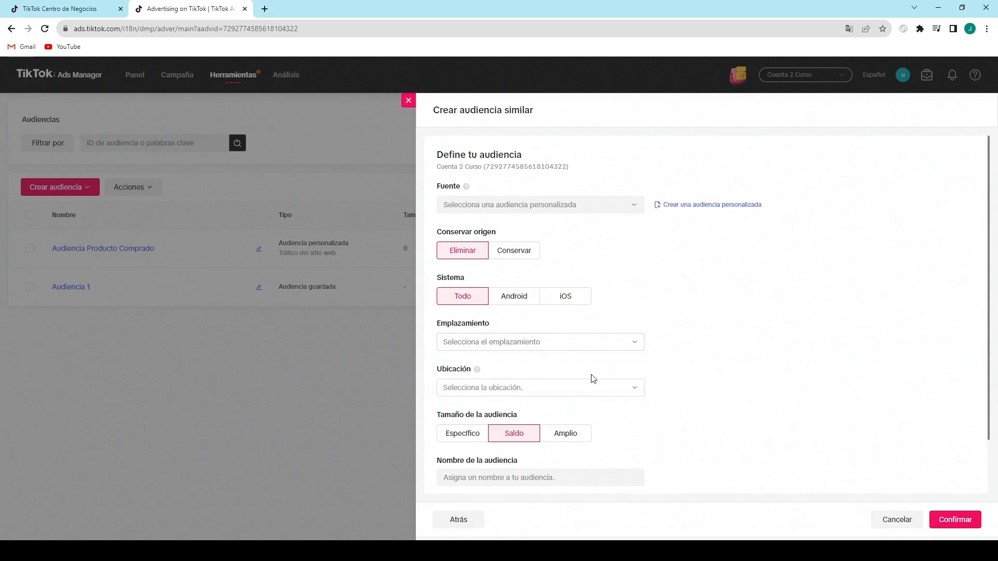
{"action": "left_click", "coordinate": [619, 391]}
{"action": "scroll", "coordinate": [556, 450], "scroll_direction": "down", "scroll_amount": 2}
{"action": "scroll", "coordinate": [555, 453], "scroll_direction": "down", "scroll_amount": 2}
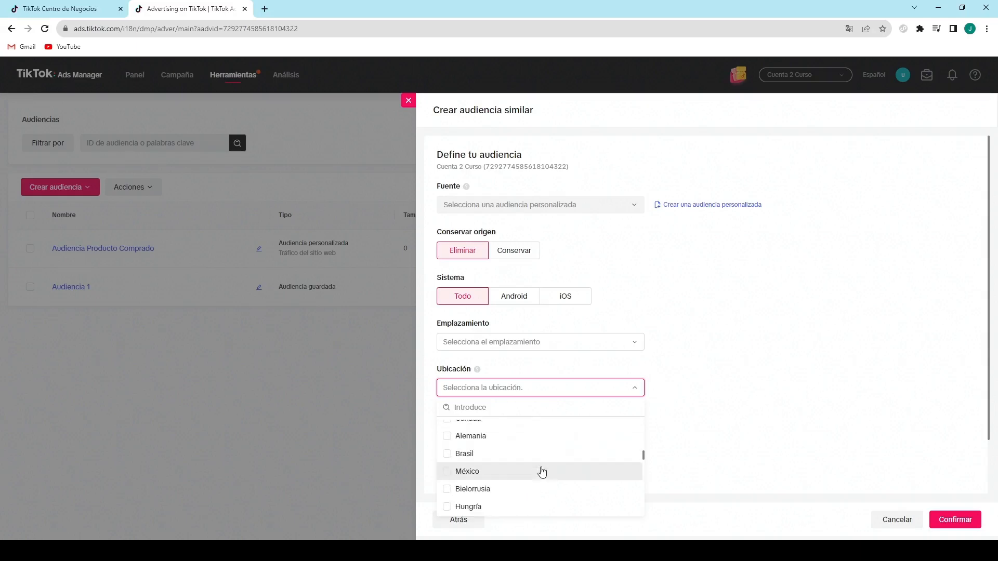
{"action": "scroll", "coordinate": [517, 461], "scroll_direction": "up", "scroll_amount": 4}
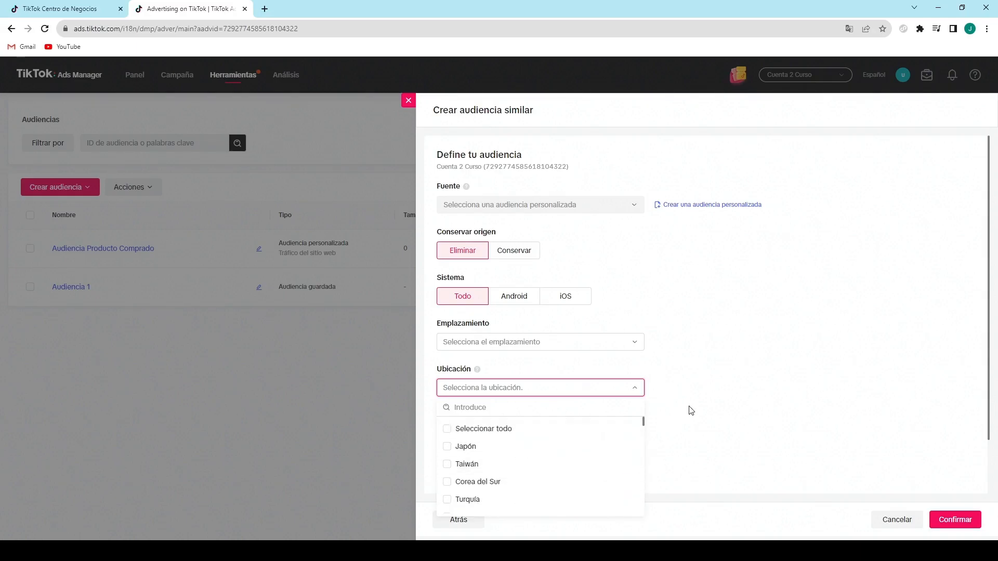
{"action": "left_click", "coordinate": [675, 400]}
Step: Try Específico as the similar audience's size, return it to Saldo, and go to the audience name
{"action": "scroll", "coordinate": [623, 374], "scroll_direction": "down", "scroll_amount": 1}
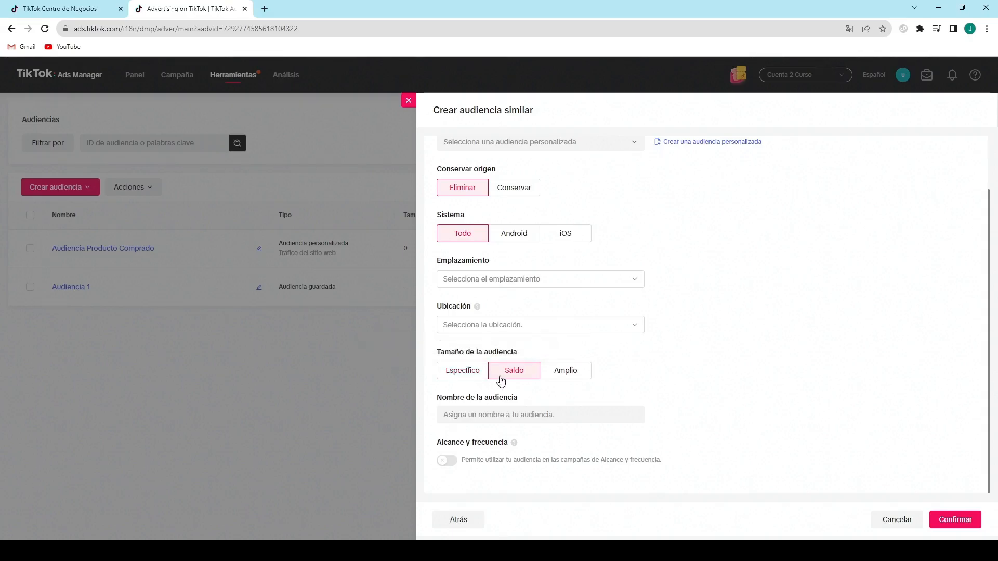
{"action": "left_click", "coordinate": [463, 374]}
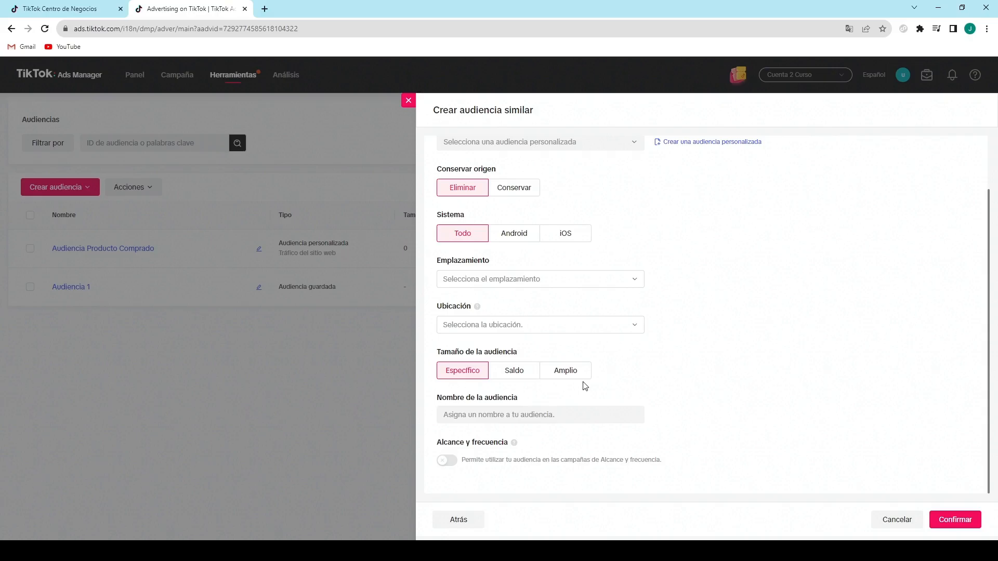
{"action": "left_click", "coordinate": [515, 373]}
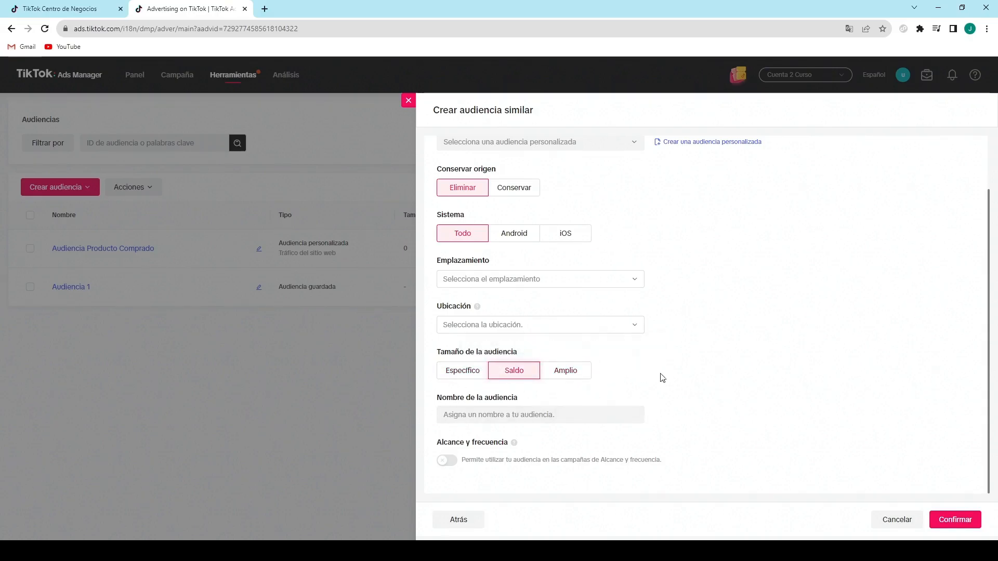
{"action": "left_click", "coordinate": [535, 417]}
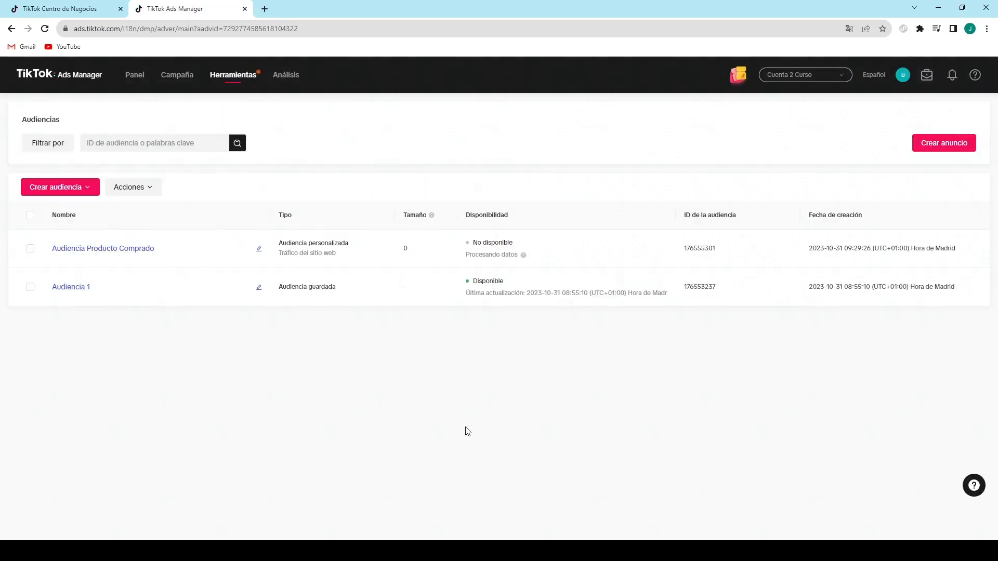
Step: Open the Comentarios tool and review its TikTok comments, Palabras bloqueadas, Blocked Users and Respuestas pages
{"action": "mouse_move", "coordinate": [236, 78]}
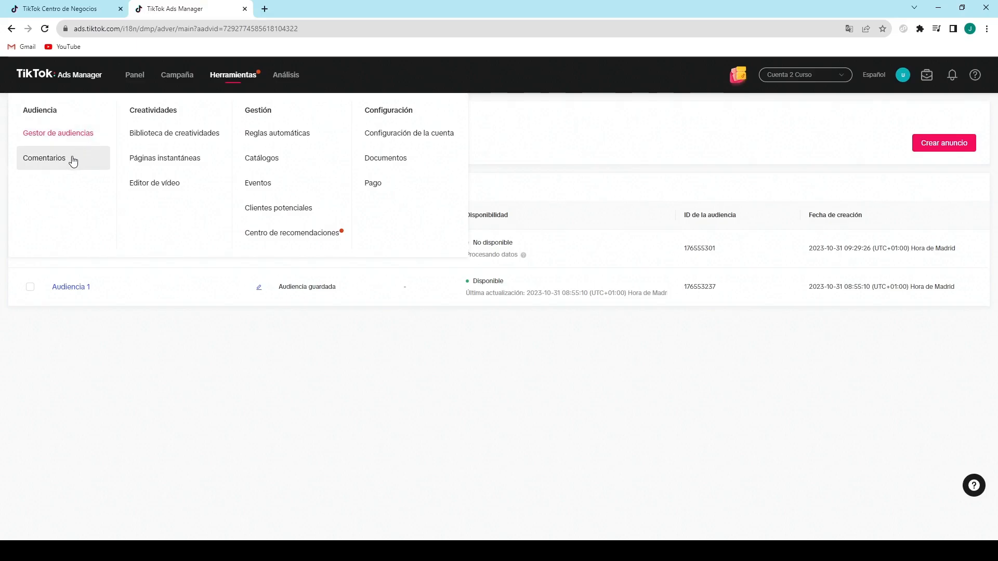
{"action": "left_click", "coordinate": [49, 157]}
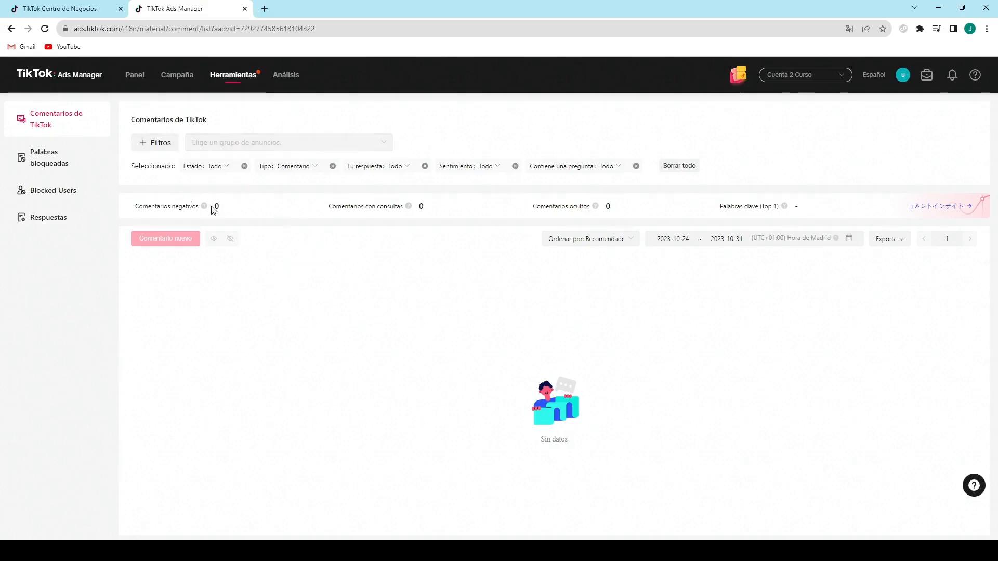
{"action": "left_click", "coordinate": [36, 158]}
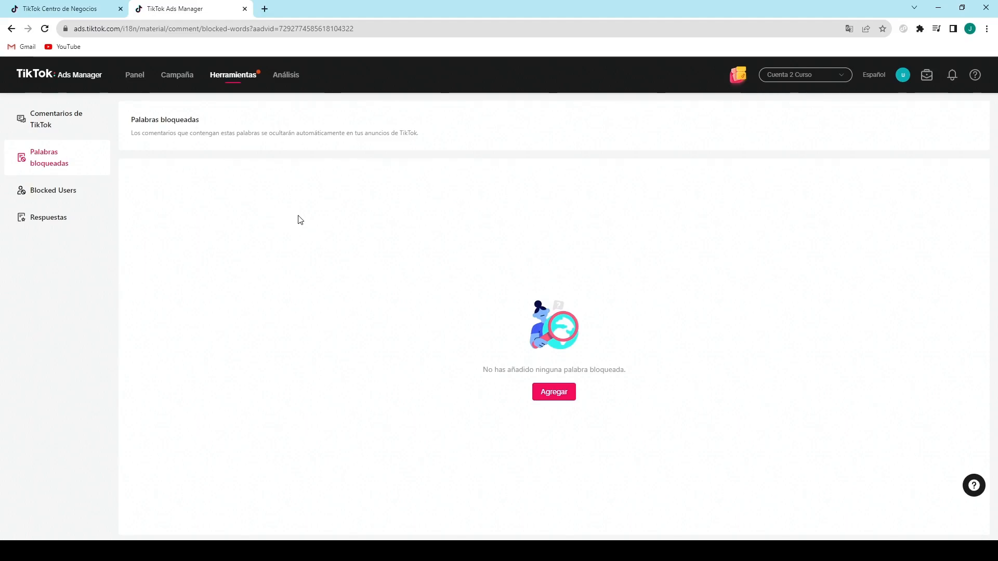
{"action": "left_click", "coordinate": [72, 198]}
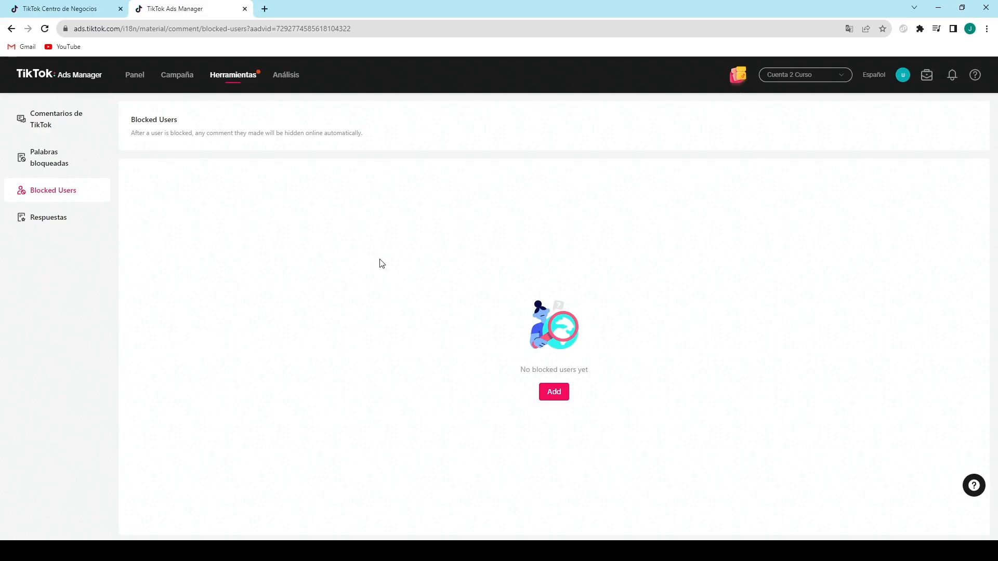
{"action": "left_click", "coordinate": [45, 220]}
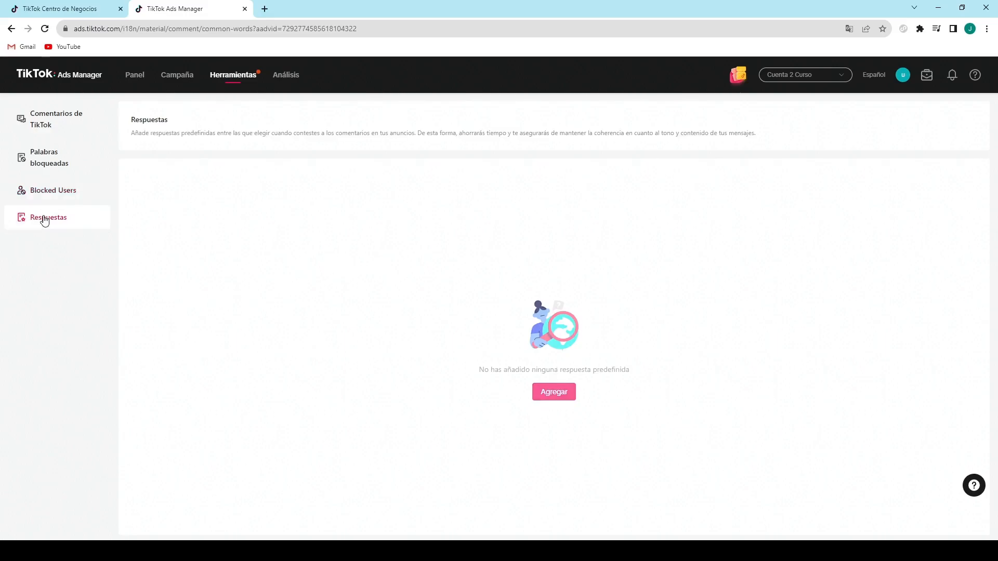